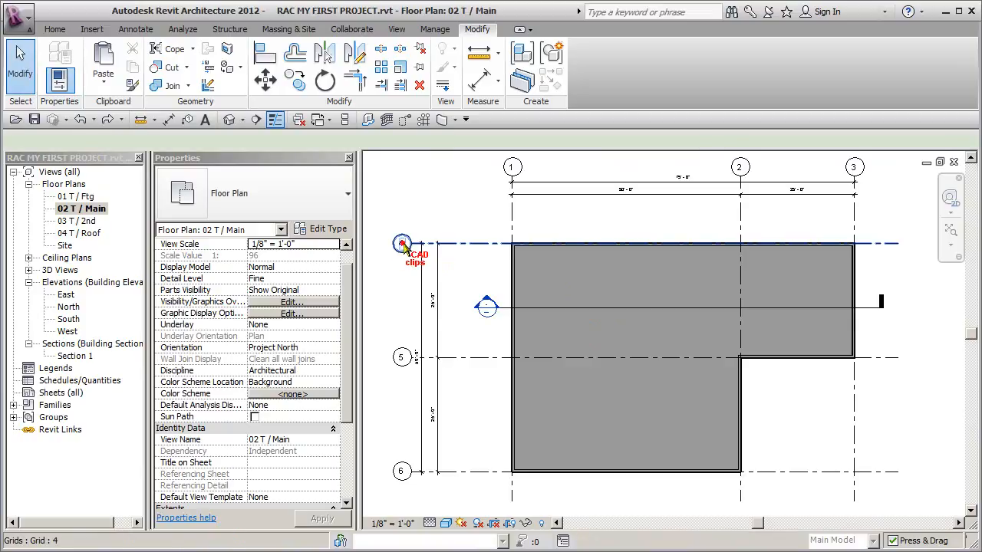
Step: Rename the uppermost horizontal grid line of the 02 T / Main floor plan to A
{"action": "left_click", "coordinate": [402, 244]}
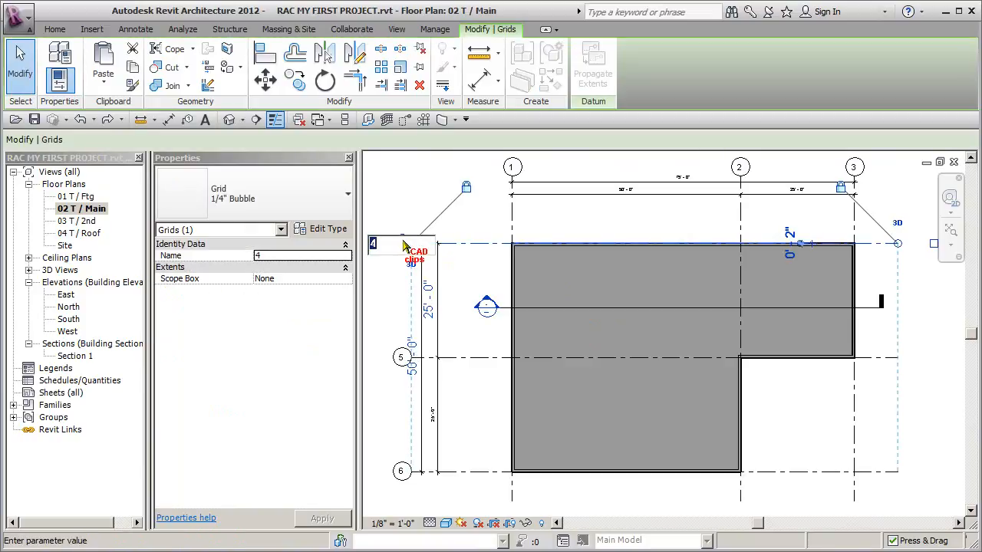
{"action": "type", "text": "A"}
{"action": "left_click", "coordinate": [401, 310]}
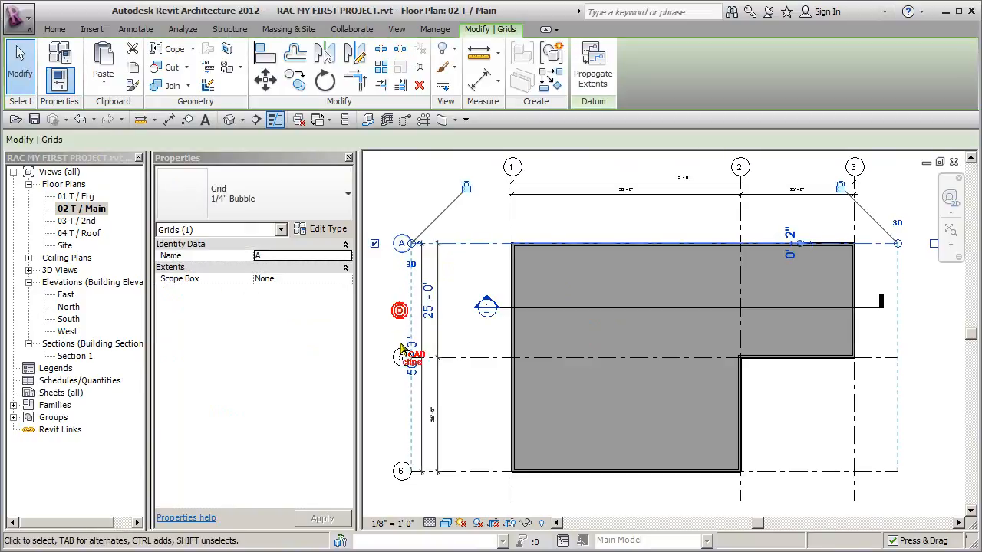
Step: Rename the middle horizontal grid line to B
{"action": "left_click", "coordinate": [399, 357]}
{"action": "key", "text": "Escape"}
{"action": "left_click", "coordinate": [399, 357]}
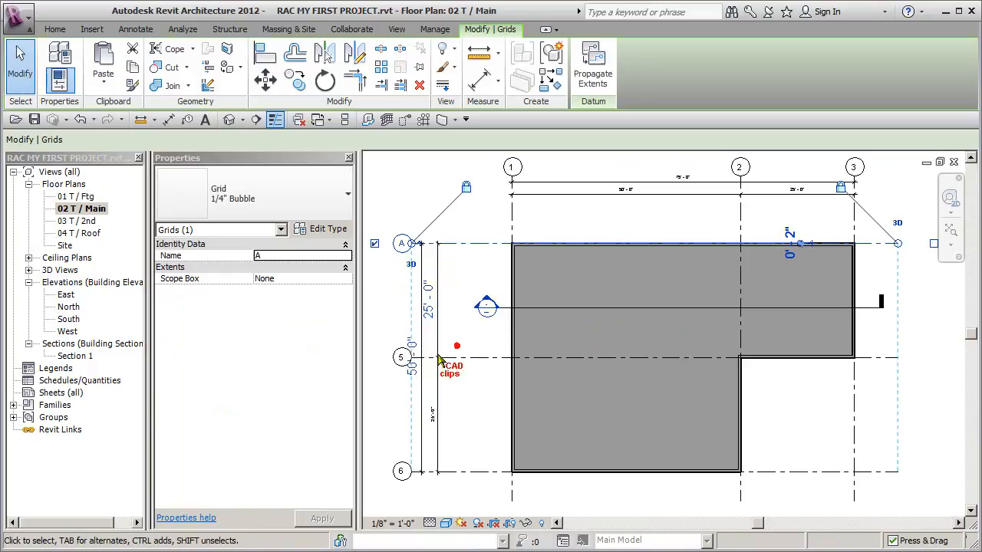
{"action": "left_click", "coordinate": [399, 358]}
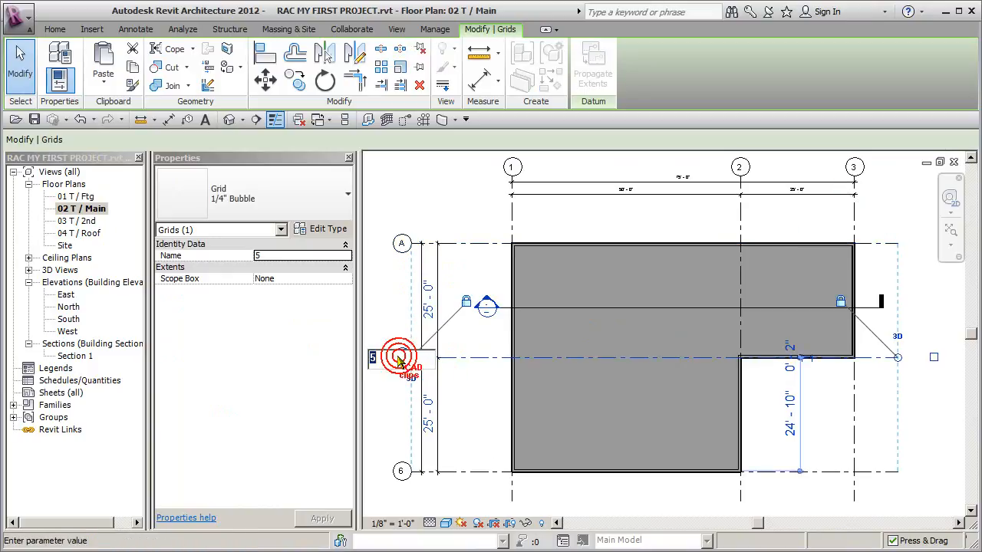
{"action": "type", "text": "B"}
{"action": "key", "text": "Return"}
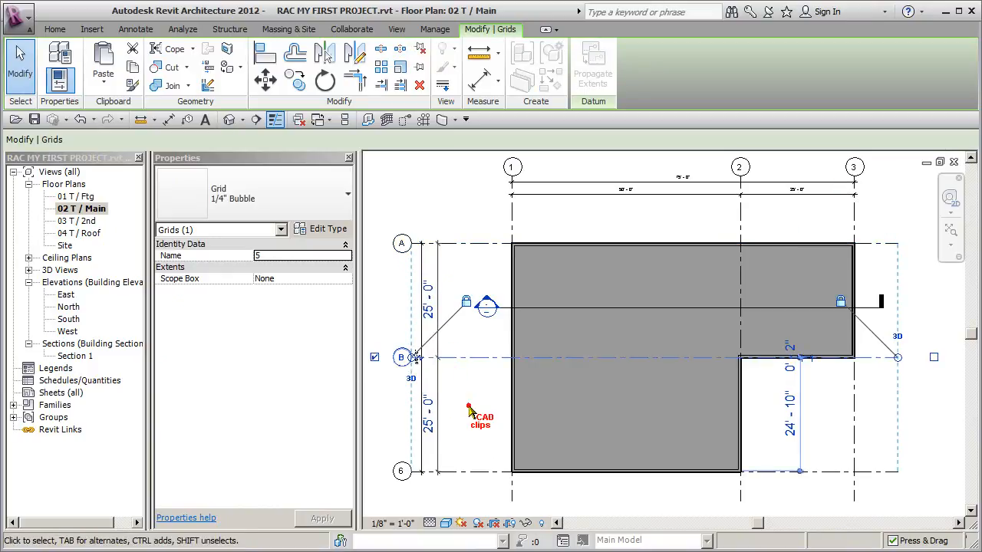
Step: Rename the lowest horizontal grid line to C and clear the selection
{"action": "left_click", "coordinate": [401, 472]}
{"action": "left_click", "coordinate": [401, 472]}
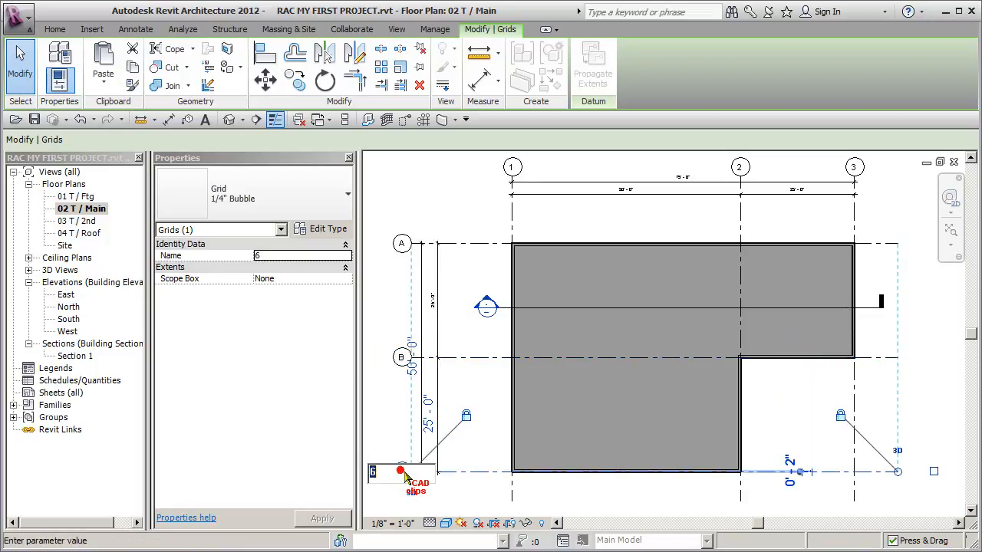
{"action": "type", "text": "C"}
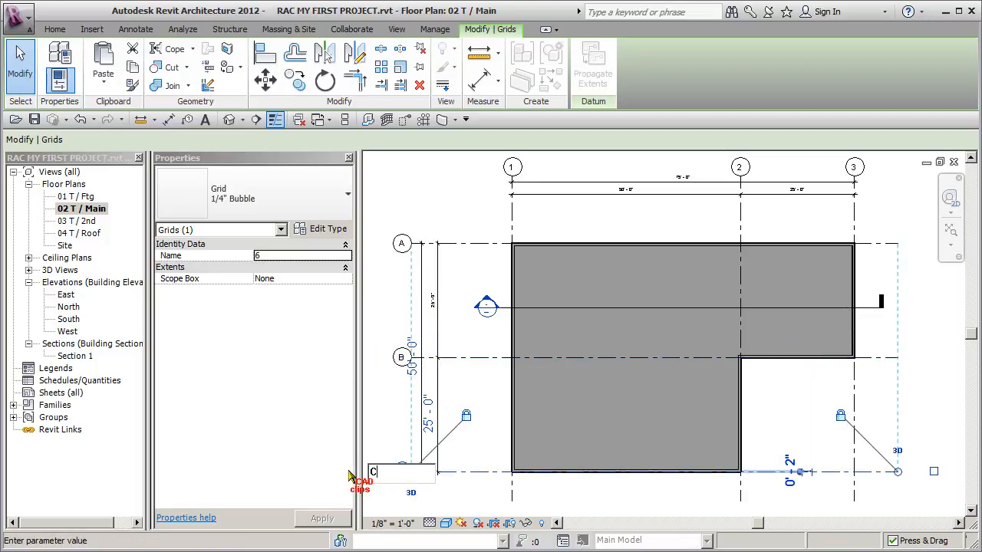
{"action": "left_click", "coordinate": [485, 393]}
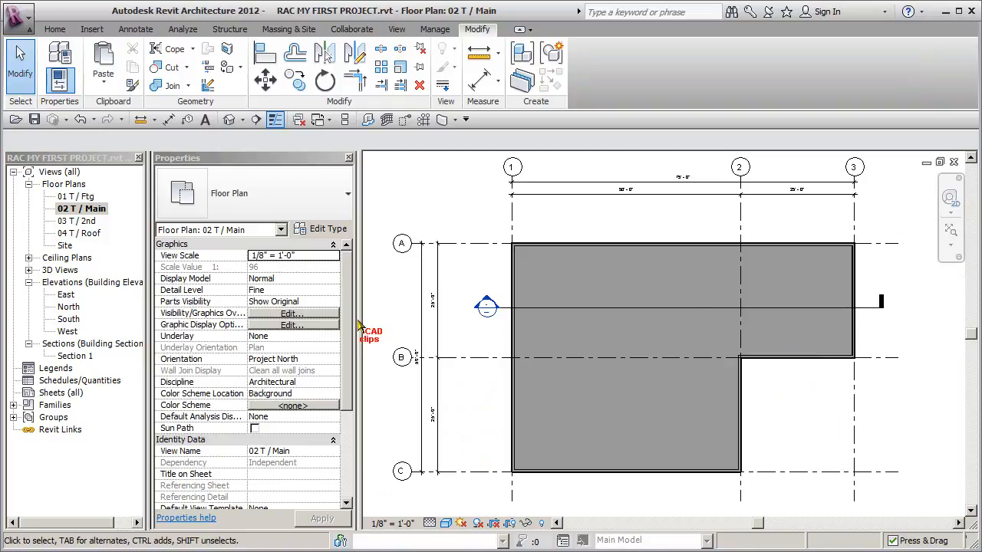
Step: Open the East elevation and lower the section line's head to align with the grid bubbles
{"action": "double_click", "coordinate": [69, 296]}
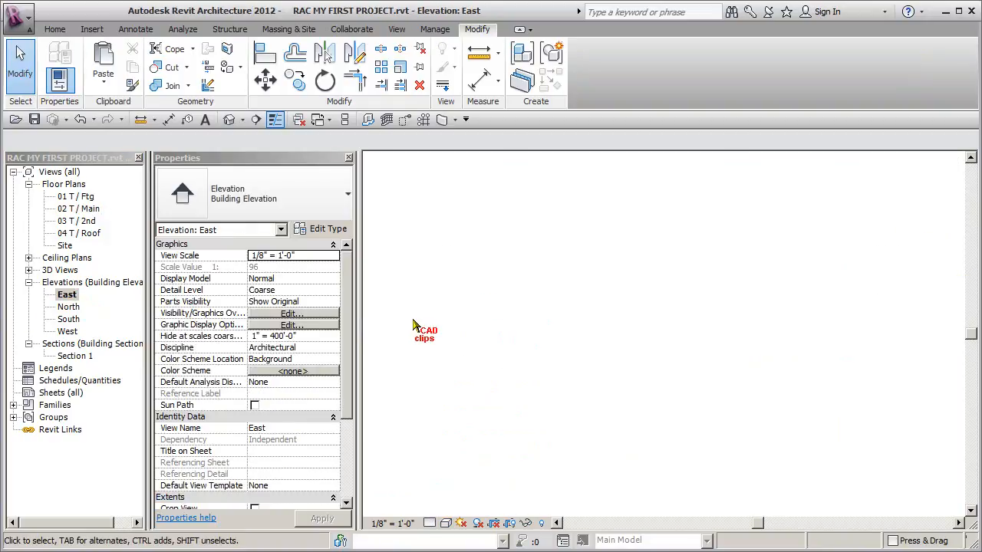
{"action": "middle_click_drag", "start_coordinate": [713, 292], "coordinate": [701, 314]}
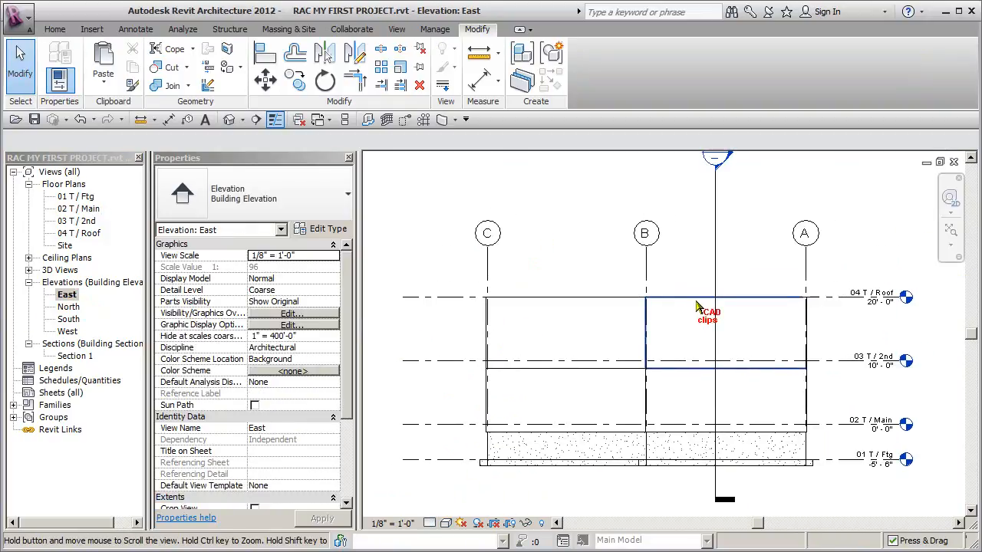
{"action": "left_click", "coordinate": [718, 216]}
{"action": "left_click_drag", "start_coordinate": [715, 161], "coordinate": [716, 228]}
{"action": "left_click", "coordinate": [857, 222]}
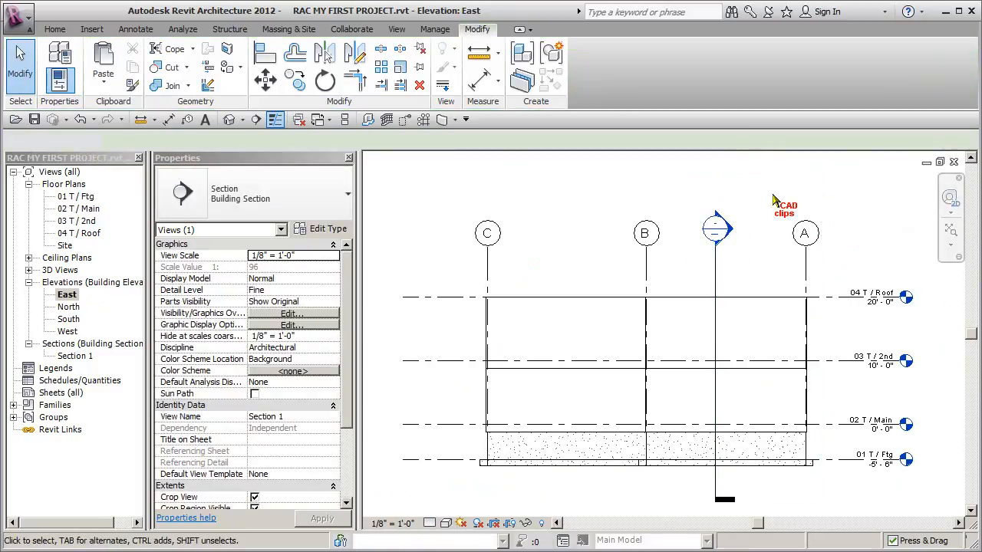
{"action": "left_click", "coordinate": [717, 255]}
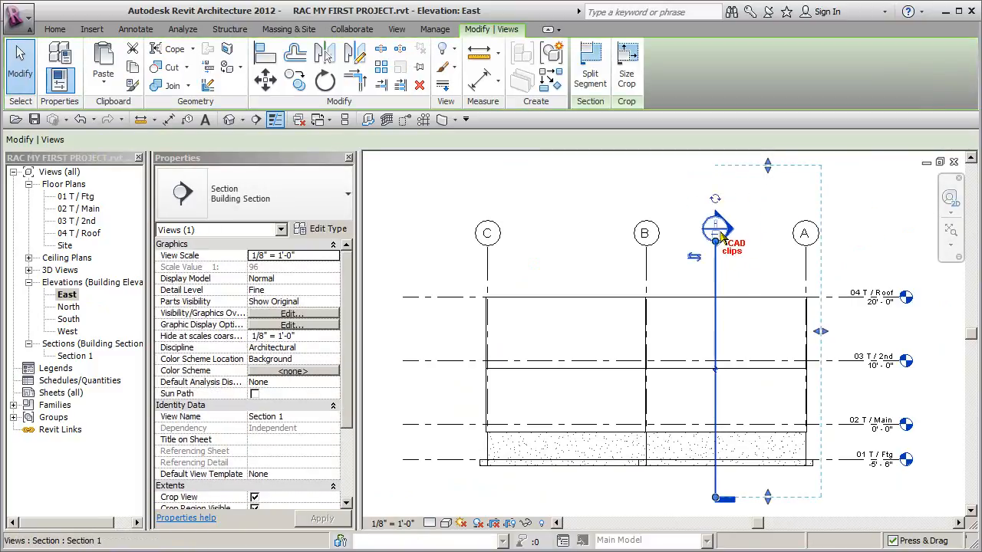
{"action": "scroll", "coordinate": [729, 241], "scroll_direction": "up", "scroll_amount": 3}
{"action": "scroll", "coordinate": [731, 259], "scroll_direction": "down", "scroll_amount": 3}
{"action": "middle_click_drag", "start_coordinate": [729, 274], "coordinate": [730, 265]}
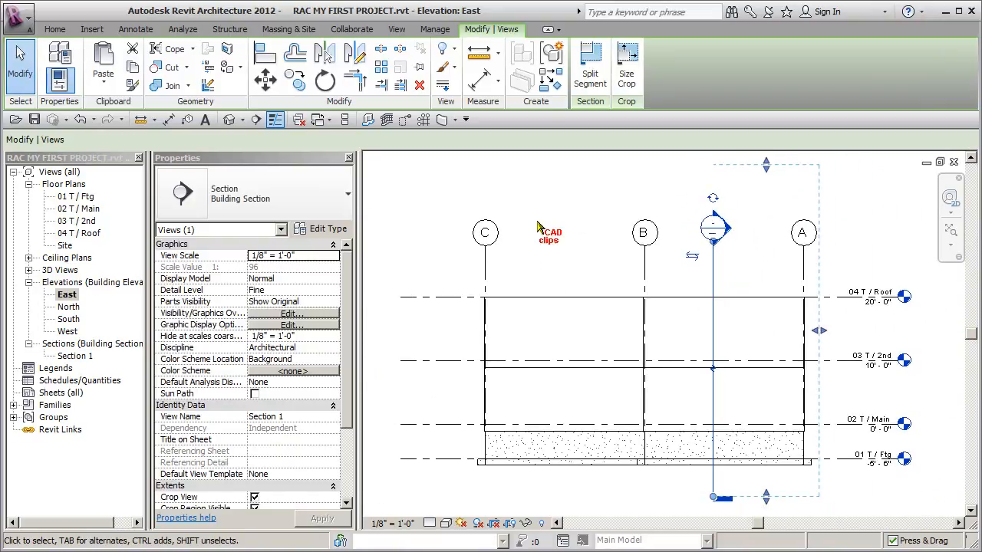
{"action": "left_click", "coordinate": [531, 191]}
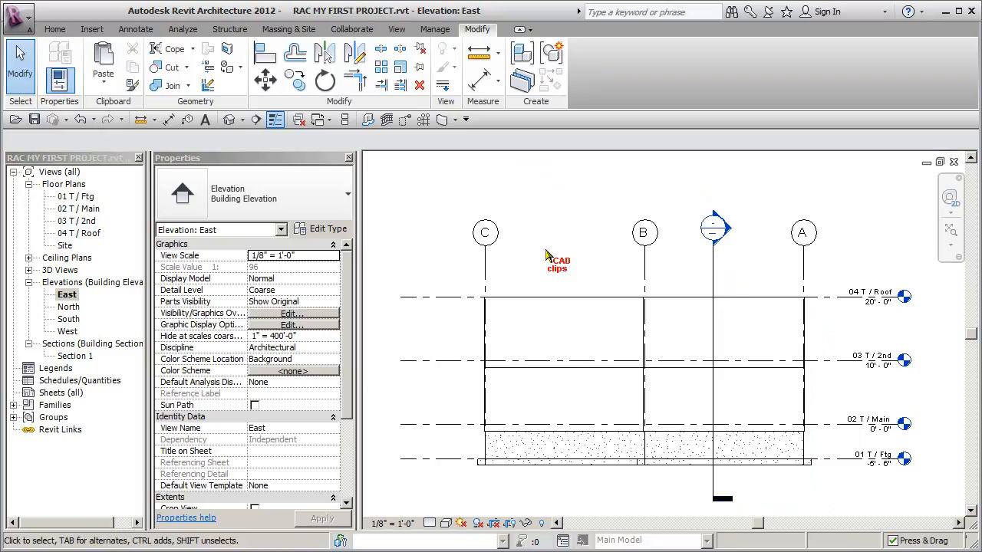
Step: Open the default 3D view and inspect the building's second-storey exterior walls
{"action": "left_click", "coordinate": [229, 119]}
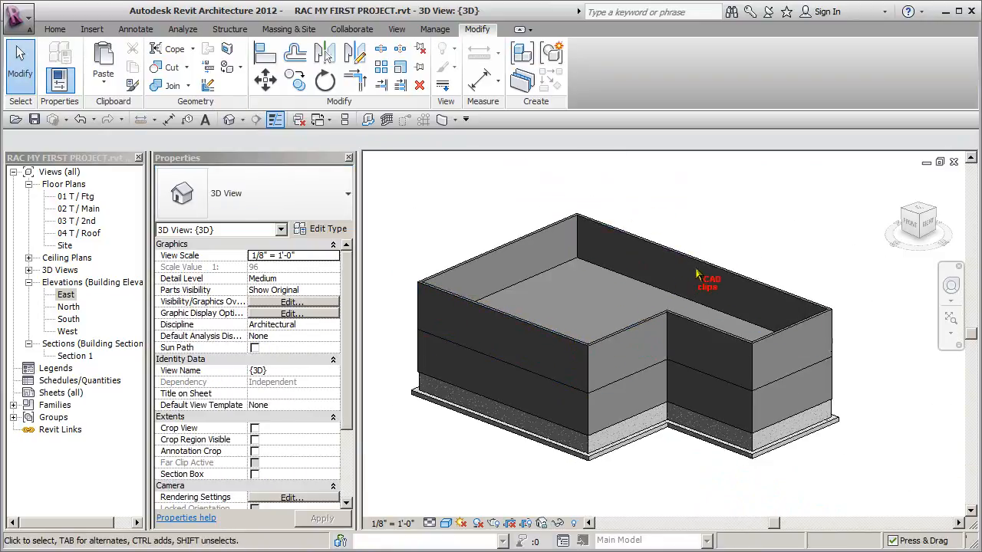
{"action": "left_click", "coordinate": [645, 330]}
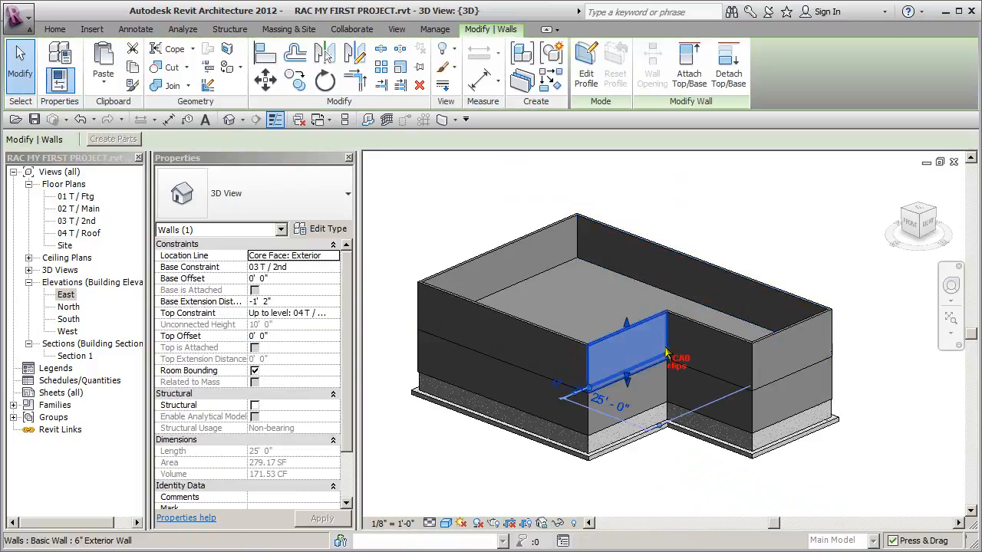
{"action": "left_click", "coordinate": [758, 258]}
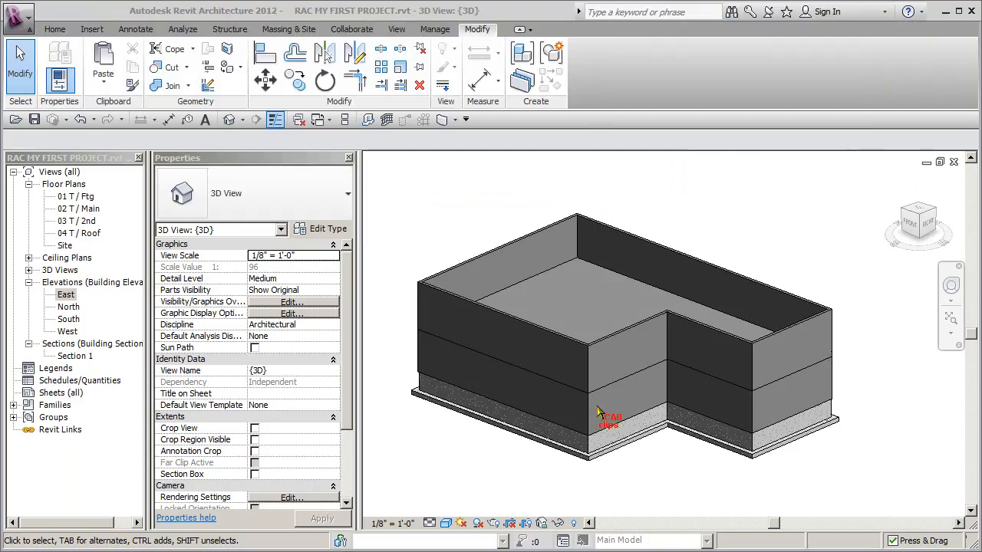
{"action": "middle_click_drag", "start_coordinate": [648, 381], "coordinate": [658, 412]}
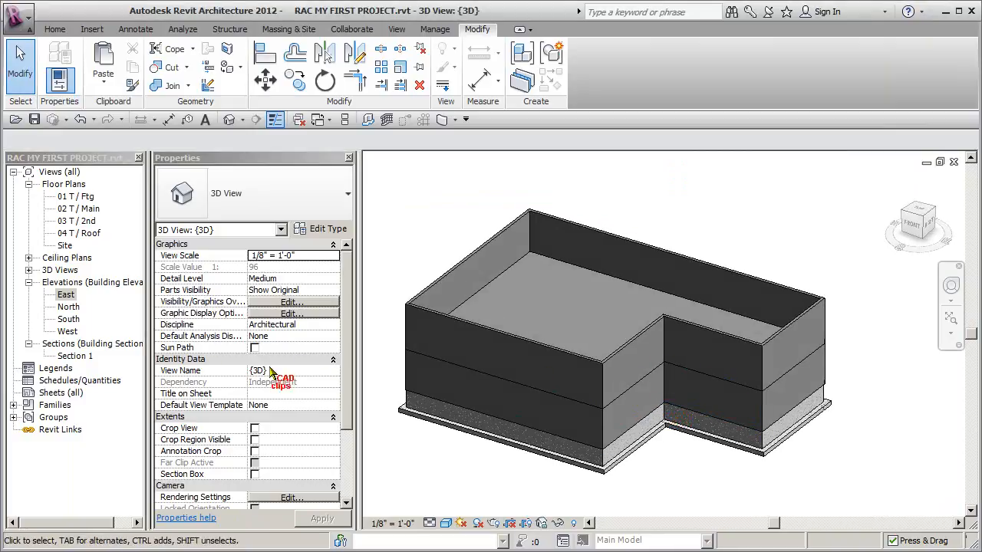
Step: Open the South elevation and examine where the upper walls meet the 04 T / Roof level
{"action": "double_click", "coordinate": [69, 320]}
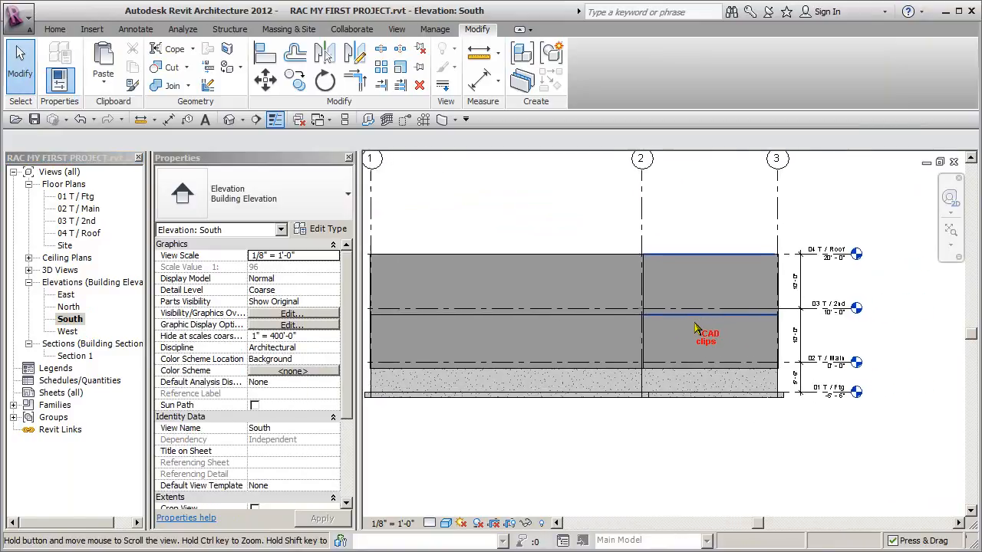
{"action": "scroll", "coordinate": [824, 241], "scroll_direction": "up", "scroll_amount": 3}
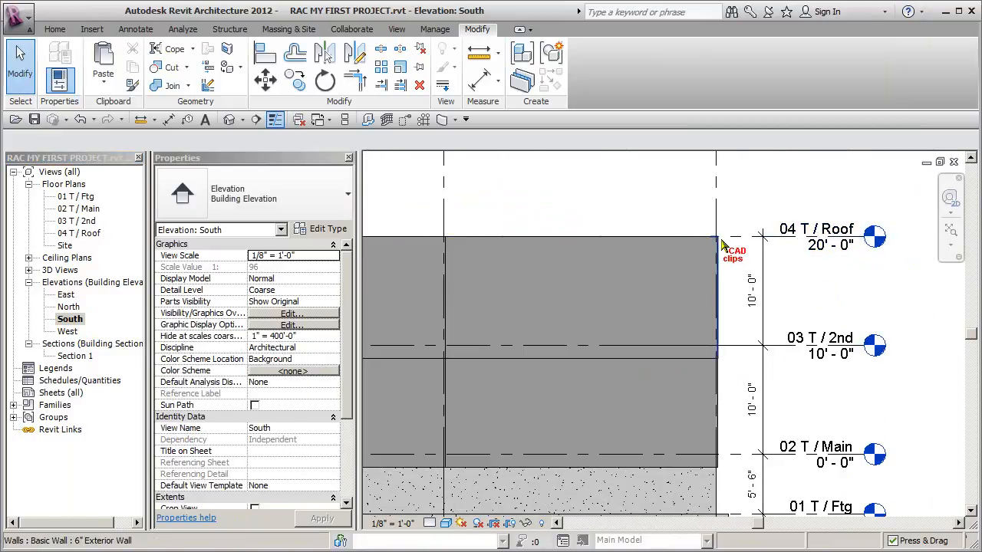
{"action": "scroll", "coordinate": [741, 296], "scroll_direction": "down", "scroll_amount": 2}
{"action": "middle_click_drag", "start_coordinate": [741, 295], "coordinate": [767, 274]}
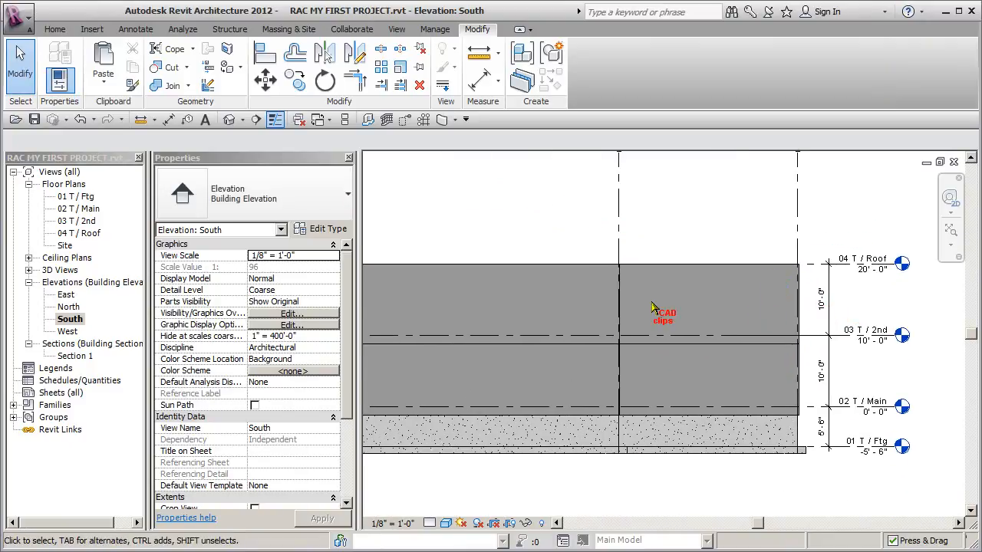
Step: Open the 04 T / Roof floor plan and inspect the wall outline near the corner of grids A and 1
{"action": "double_click", "coordinate": [86, 233]}
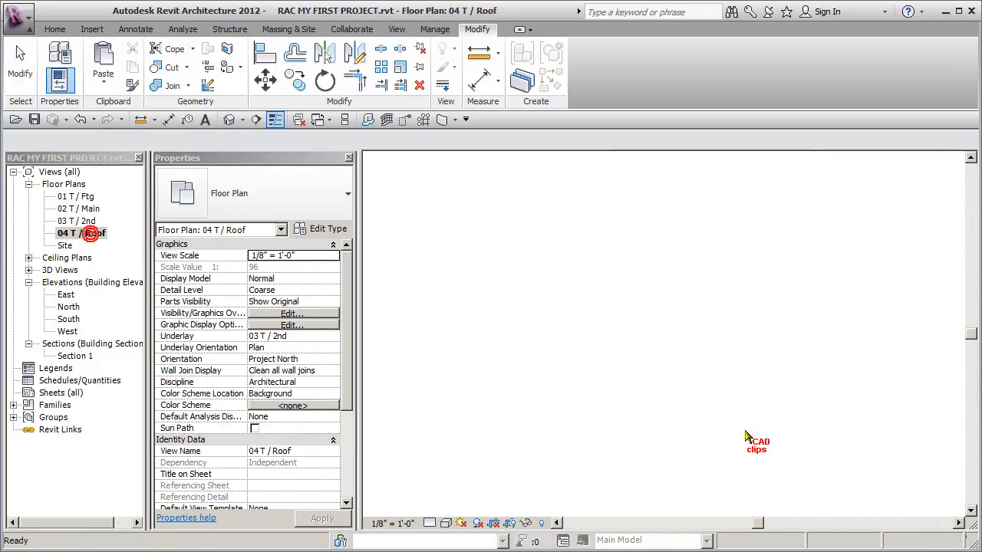
{"action": "scroll", "coordinate": [767, 333], "scroll_direction": "up", "scroll_amount": 2}
{"action": "middle_click_drag", "start_coordinate": [767, 334], "coordinate": [775, 336]}
{"action": "scroll", "coordinate": [349, 391], "scroll_direction": "down", "scroll_amount": 2}
{"action": "scroll", "coordinate": [350, 407], "scroll_direction": "down", "scroll_amount": 3}
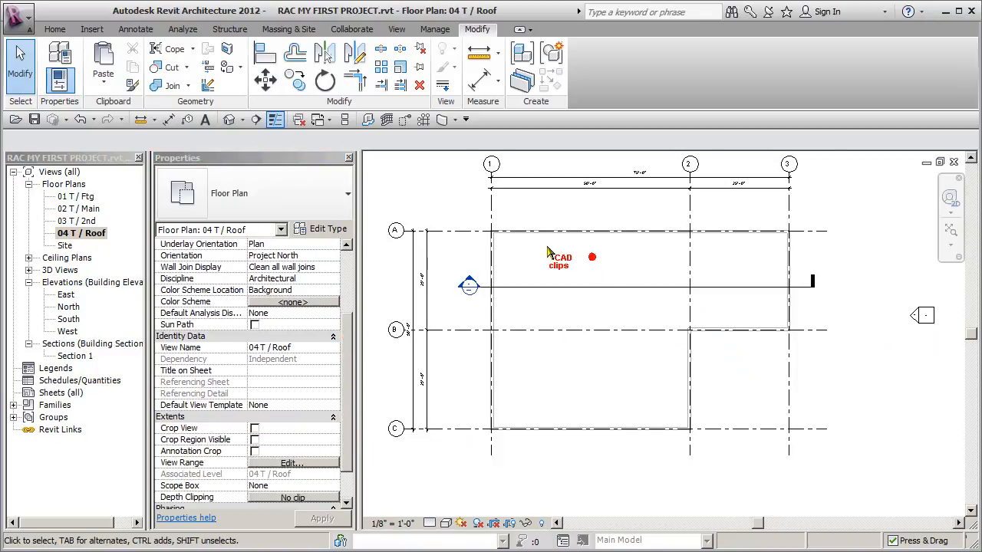
{"action": "scroll", "coordinate": [575, 257], "scroll_direction": "up", "scroll_amount": 4}
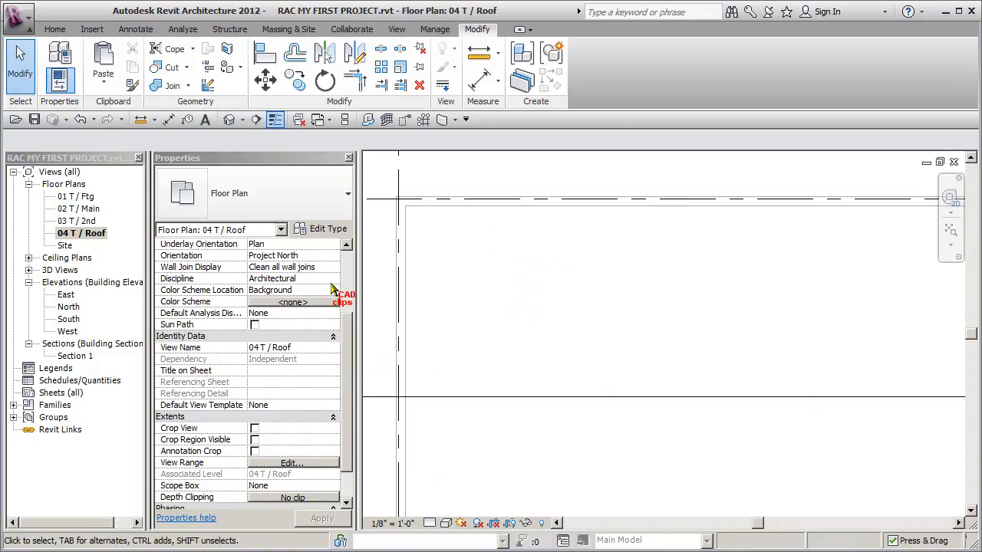
Step: Examine the roof plan's Underlay property and how the walls below are displayed in the view
{"action": "left_click_drag", "start_coordinate": [350, 324], "coordinate": [356, 253]}
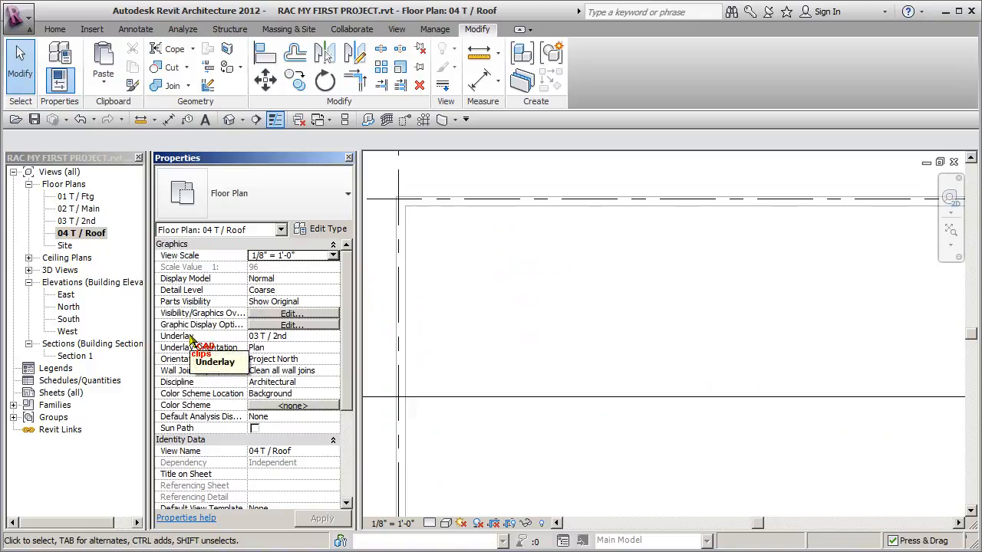
{"action": "scroll", "coordinate": [515, 304], "scroll_direction": "down", "scroll_amount": 3}
{"action": "scroll", "coordinate": [513, 287], "scroll_direction": "down", "scroll_amount": 1}
{"action": "scroll", "coordinate": [538, 285], "scroll_direction": "down", "scroll_amount": 1}
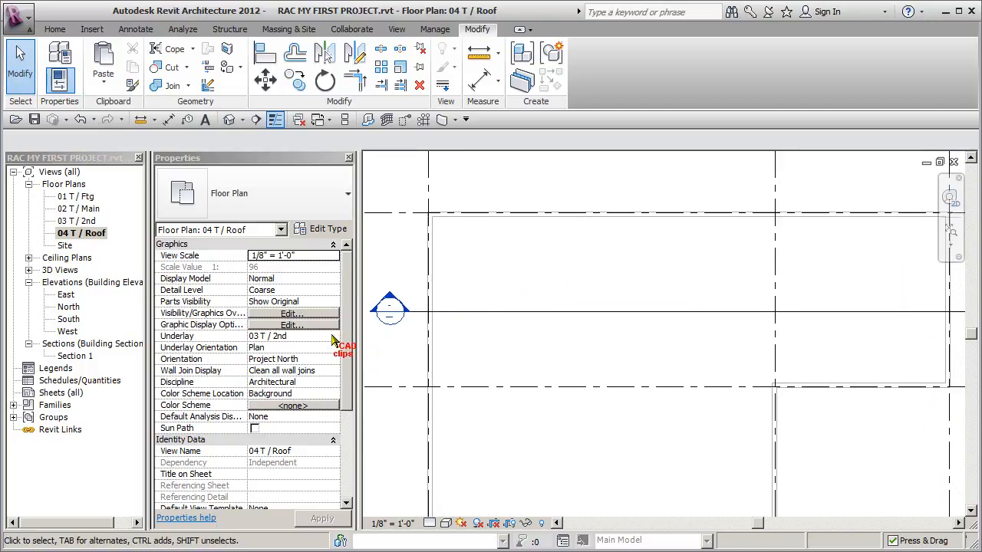
{"action": "scroll", "coordinate": [469, 238], "scroll_direction": "up", "scroll_amount": 2}
{"action": "middle_click_drag", "start_coordinate": [469, 238], "coordinate": [512, 265]}
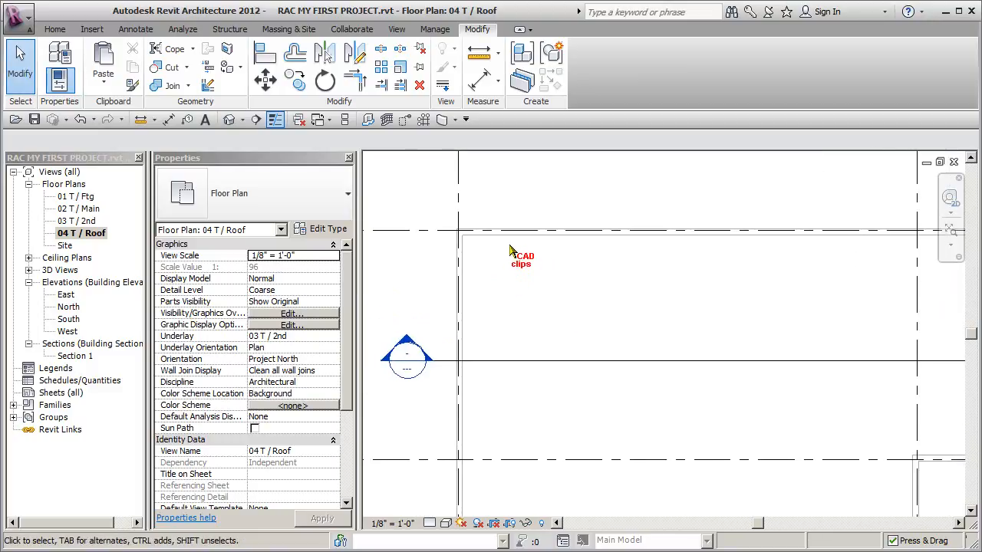
{"action": "scroll", "coordinate": [506, 244], "scroll_direction": "up", "scroll_amount": 2}
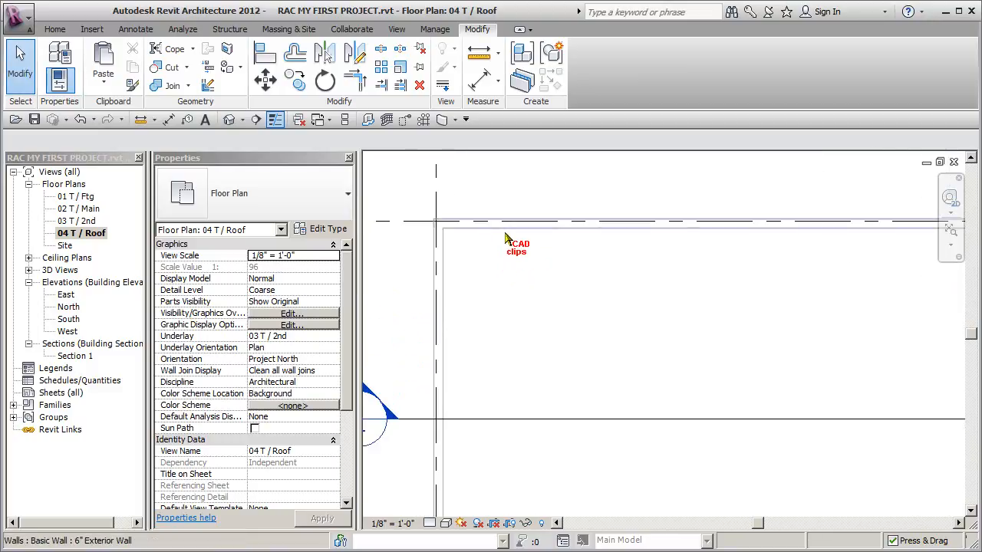
{"action": "scroll", "coordinate": [510, 257], "scroll_direction": "down", "scroll_amount": 2}
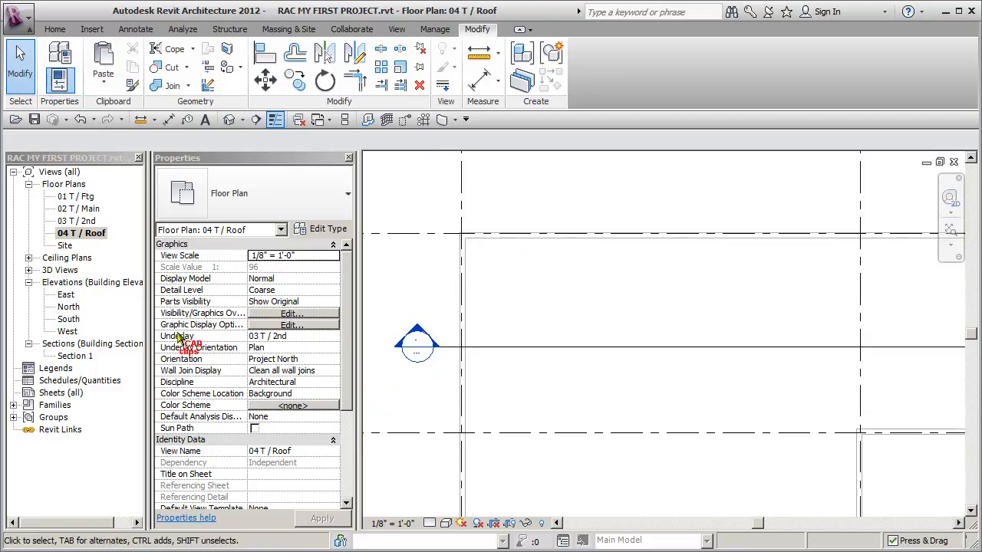
Step: Set the 04 T / Roof plan's underlay to None and check the whole plan
{"action": "left_click", "coordinate": [335, 337]}
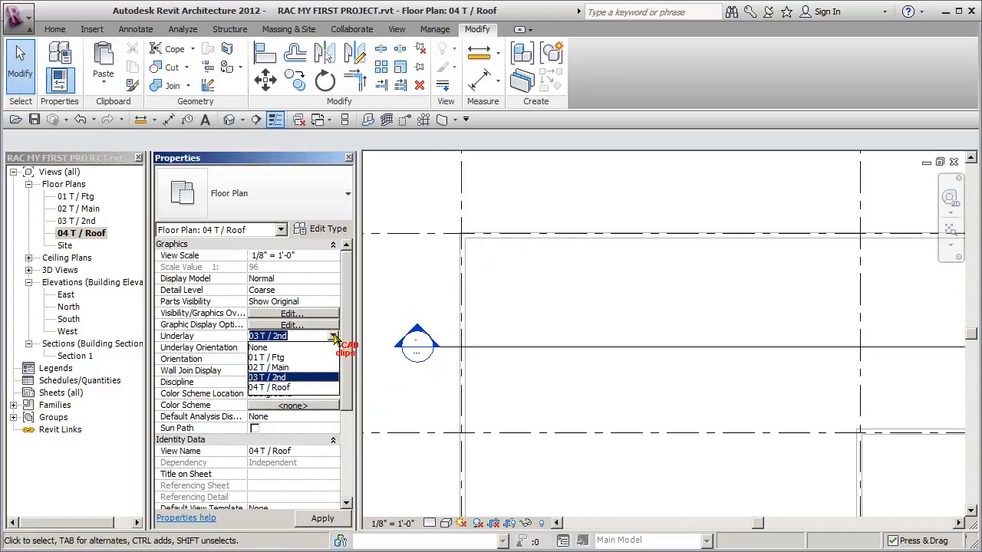
{"action": "left_click", "coordinate": [258, 348]}
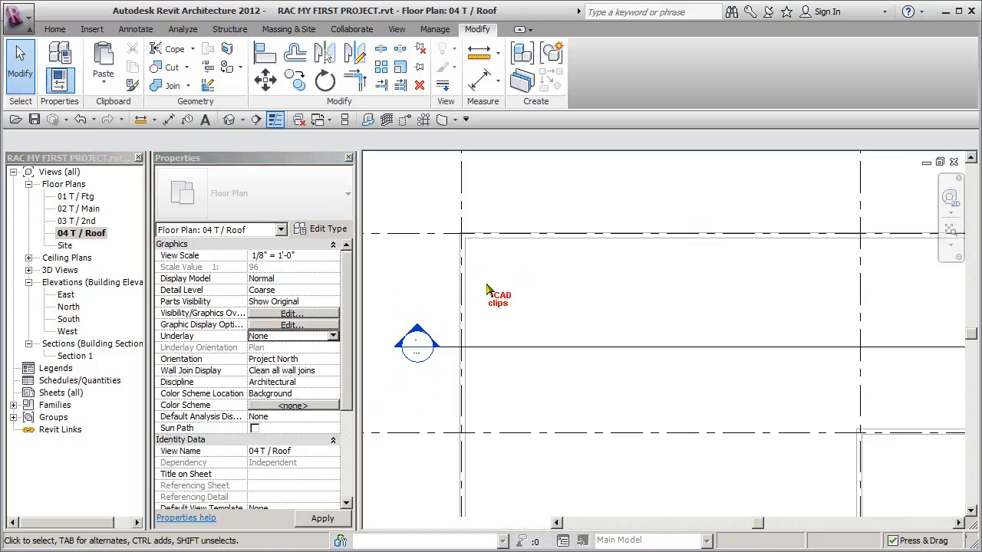
{"action": "scroll", "coordinate": [528, 286], "scroll_direction": "down", "scroll_amount": 3}
{"action": "middle_click_drag", "start_coordinate": [596, 312], "coordinate": [564, 272]}
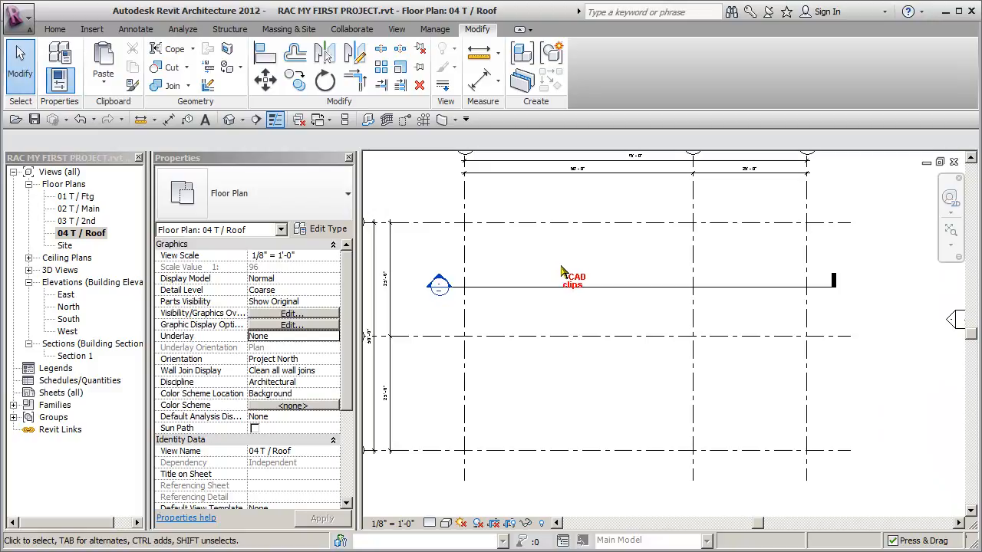
Step: Set the 04 T / Roof plan's underlay back to 03 T / 2nd
{"action": "left_click", "coordinate": [336, 335]}
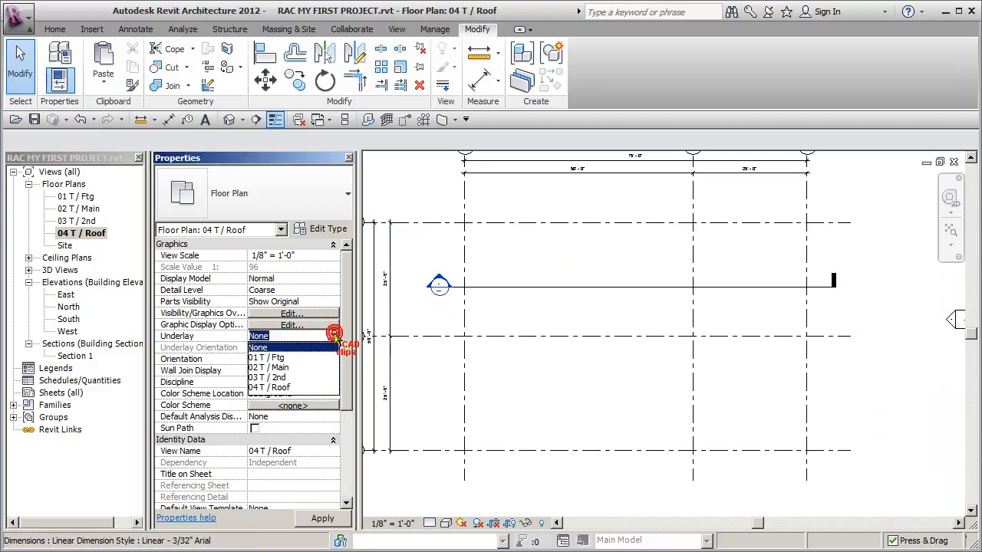
{"action": "left_click", "coordinate": [282, 379]}
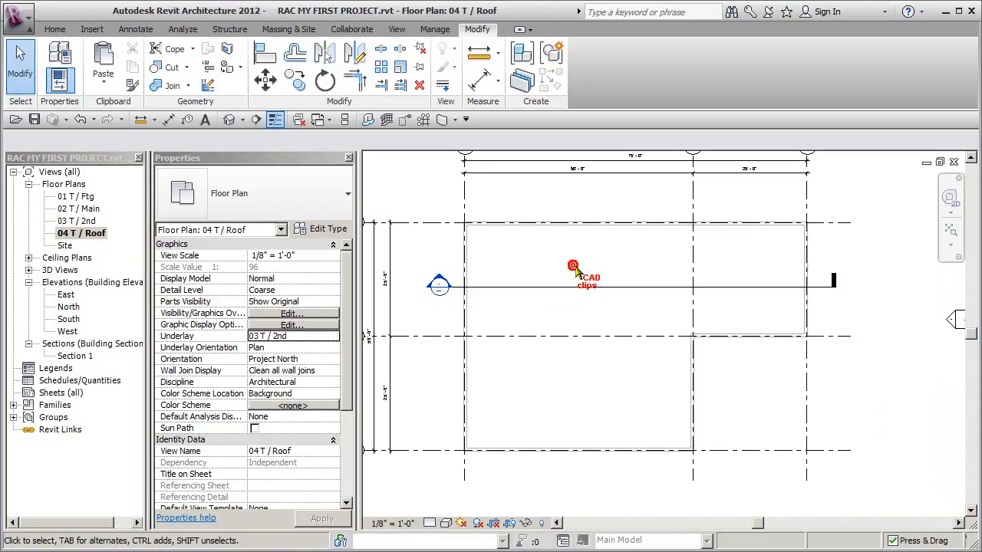
{"action": "middle_click_drag", "start_coordinate": [759, 401], "coordinate": [749, 396]}
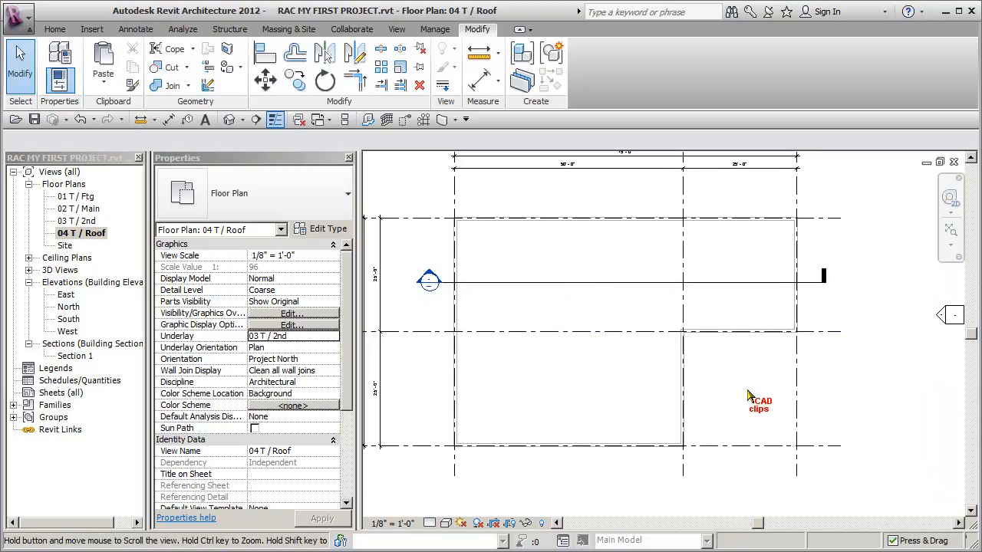
Step: Start a footprint roof with a 2' overhang, creating sloped boundary lines from the grid A, 1 and C walls and the lower grid 2 wall
{"action": "middle_click_drag", "start_coordinate": [707, 346], "coordinate": [712, 347]}
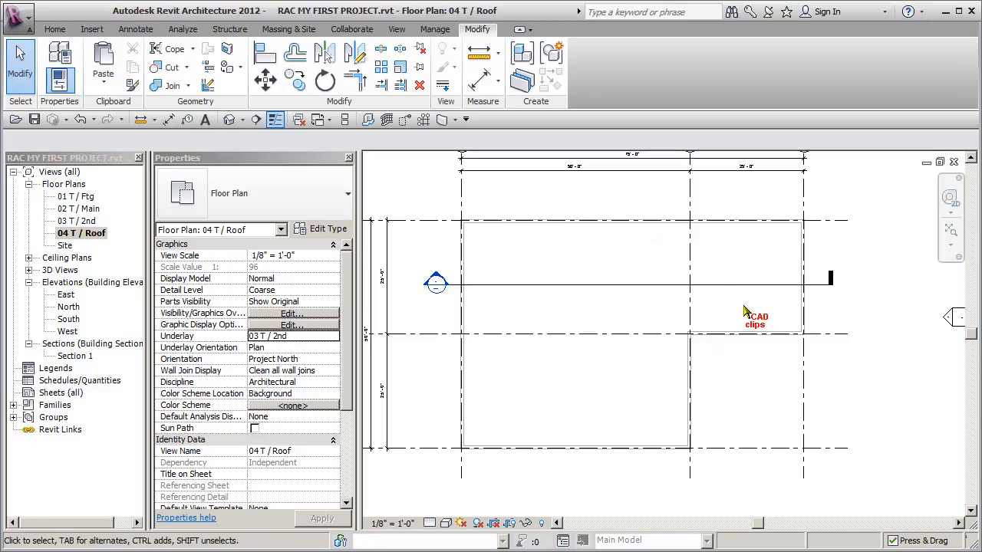
{"action": "mouse_move", "coordinate": [746, 312]}
{"action": "middle_mouse_down"}
{"action": "mouse_move", "coordinate": [752, 318]}
{"action": "mouse_move", "coordinate": [695, 313]}
{"action": "mouse_move", "coordinate": [755, 322]}
{"action": "middle_mouse_up"}
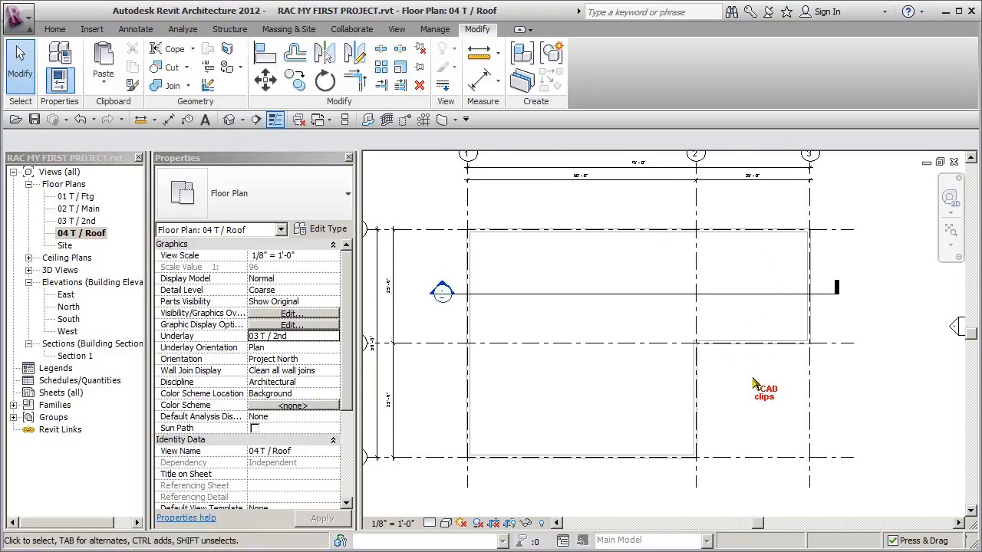
{"action": "left_click", "coordinate": [55, 29]}
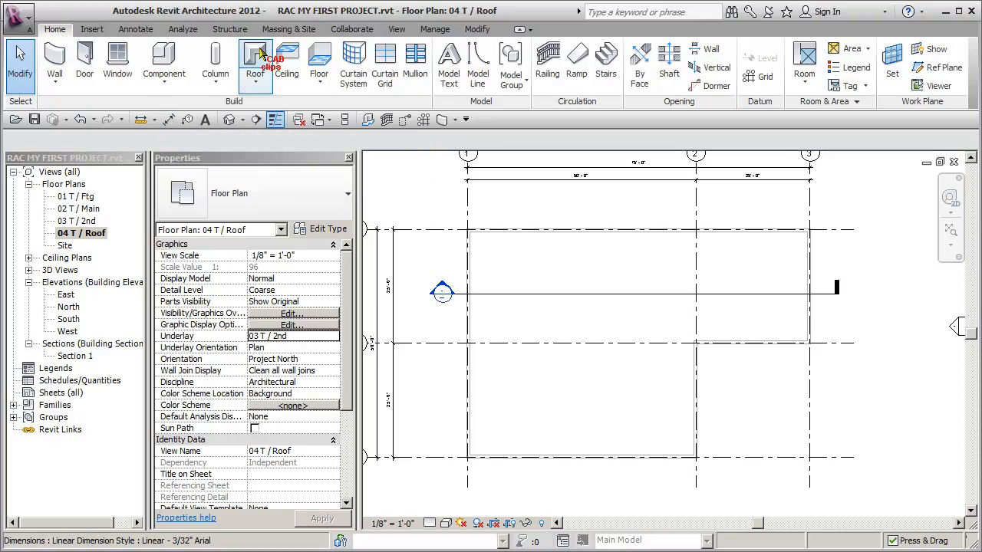
{"action": "left_click", "coordinate": [254, 78]}
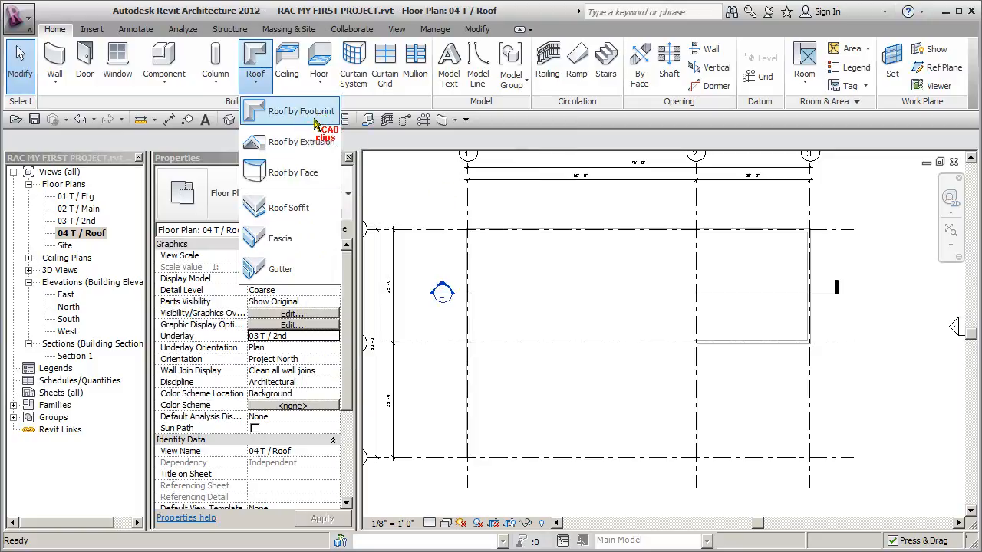
{"action": "left_click", "coordinate": [300, 113]}
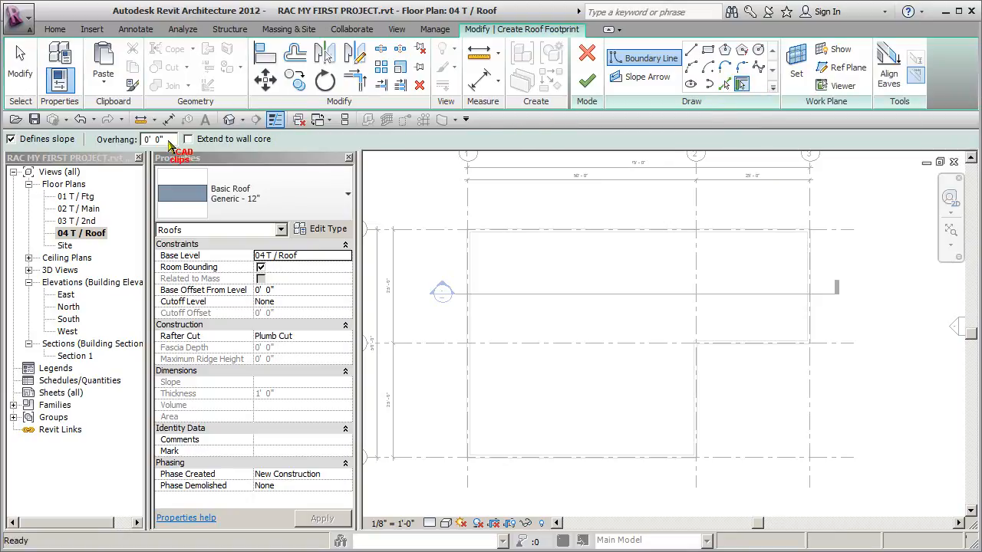
{"action": "left_click", "coordinate": [165, 139]}
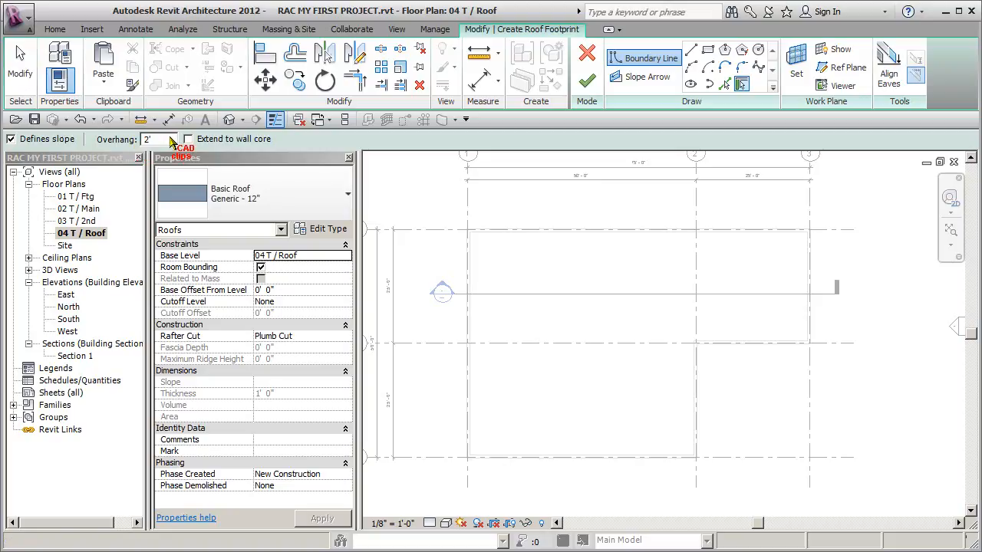
{"action": "middle_click_drag", "start_coordinate": [513, 210], "coordinate": [542, 209]}
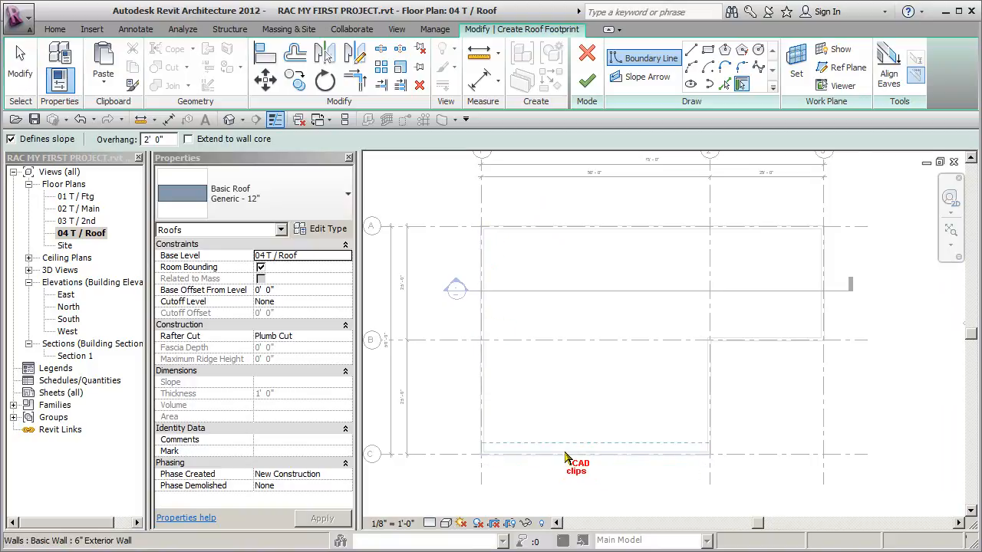
{"action": "left_click", "coordinate": [559, 227]}
{"action": "left_click", "coordinate": [474, 252]}
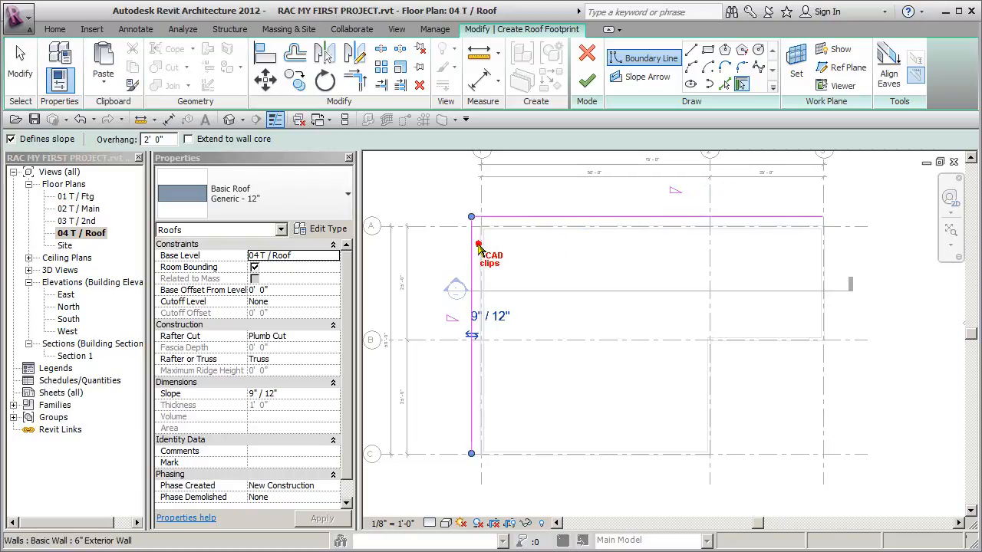
{"action": "left_click", "coordinate": [566, 461]}
{"action": "left_click", "coordinate": [720, 399]}
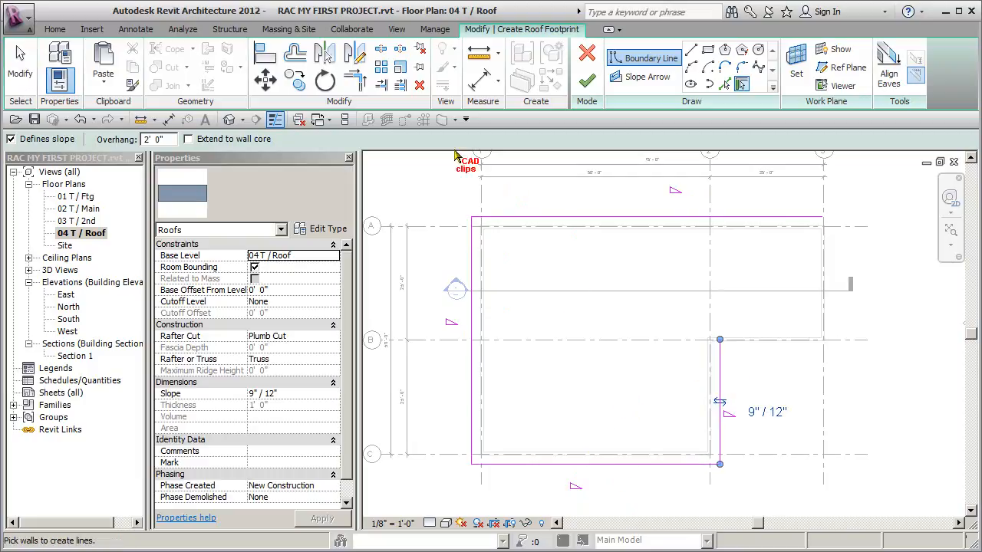
Step: Trim the grid A and grid 2 boundary lines to a corner to close the rectangular roof footprint
{"action": "left_click", "coordinate": [355, 81]}
{"action": "left_click", "coordinate": [537, 218]}
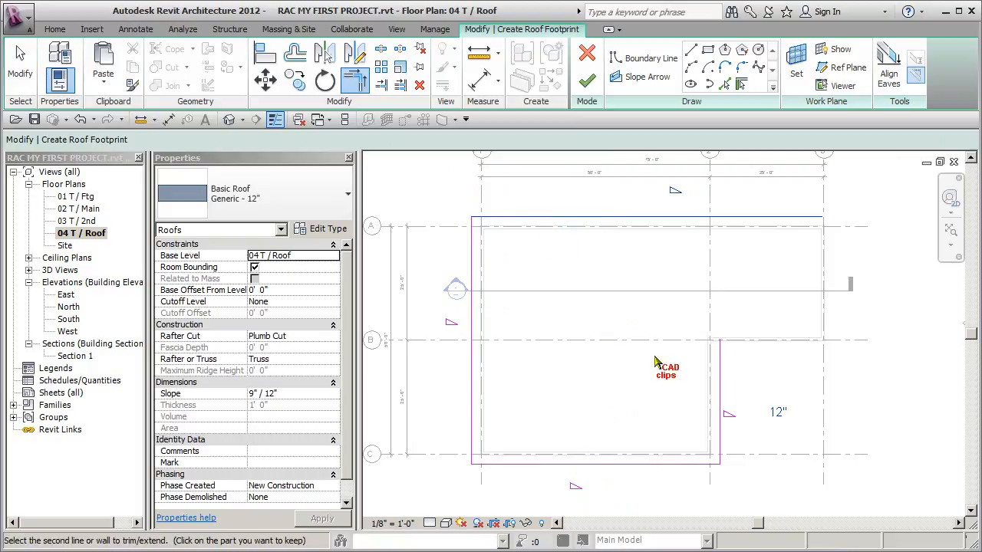
{"action": "left_click", "coordinate": [724, 374]}
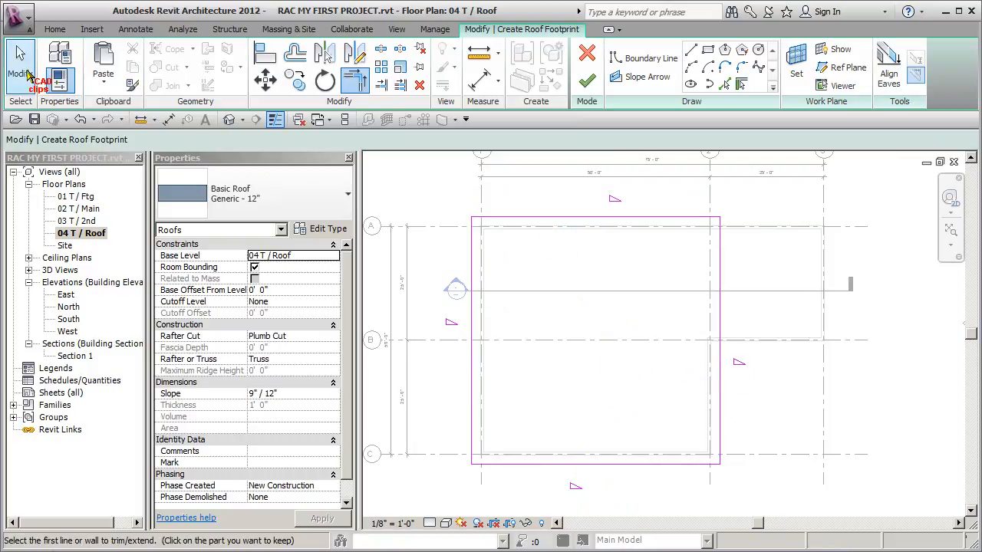
{"action": "left_click", "coordinate": [21, 71]}
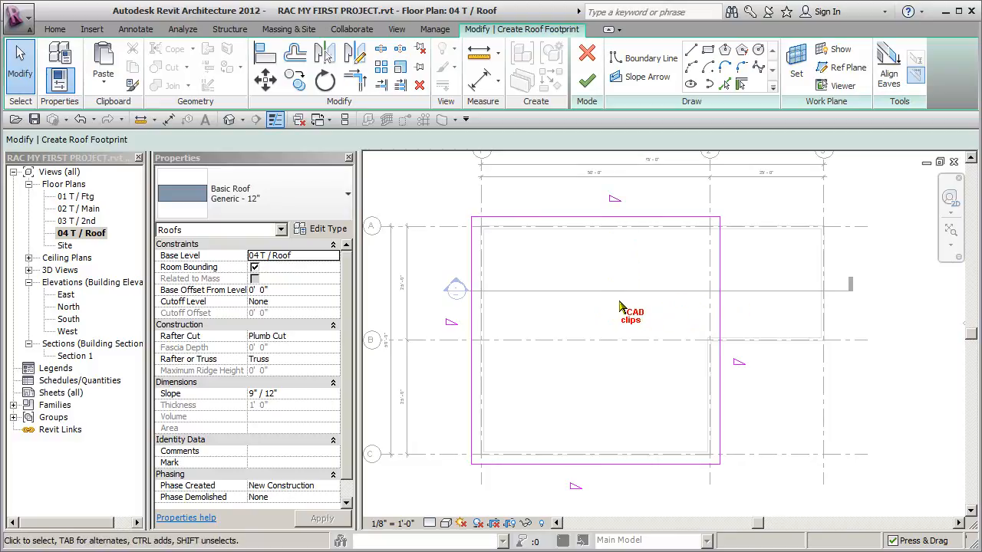
Step: Turn off Defines Slope for the two roof boundary lines along grids 1 and 2
{"action": "left_click", "coordinate": [718, 304]}
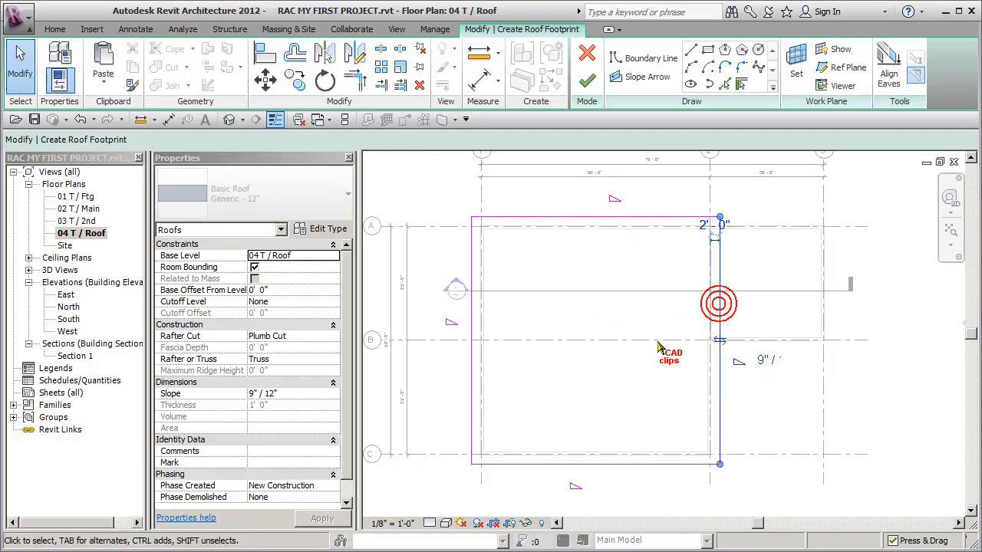
{"action": "left_click", "coordinate": [472, 315], "text": "ctrl"}
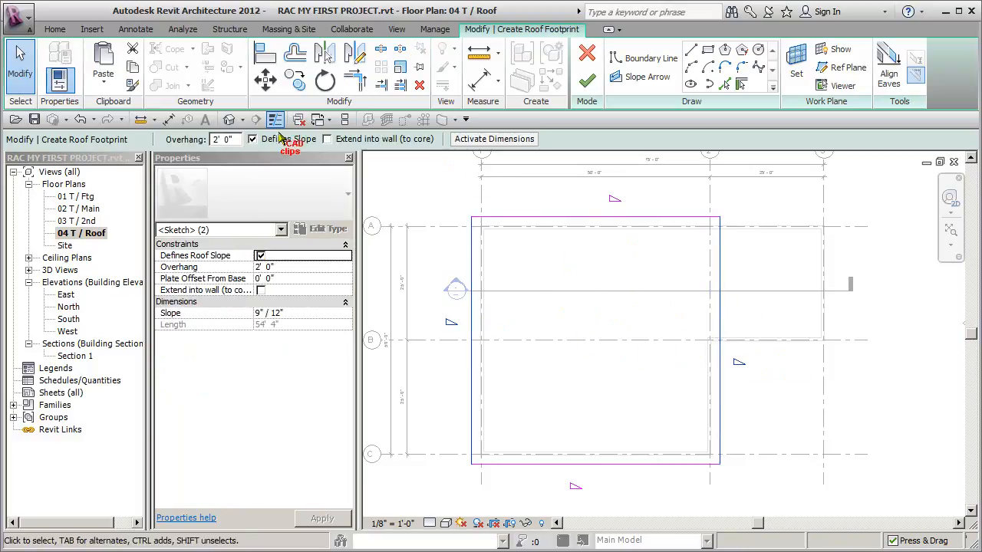
{"action": "left_click", "coordinate": [252, 139]}
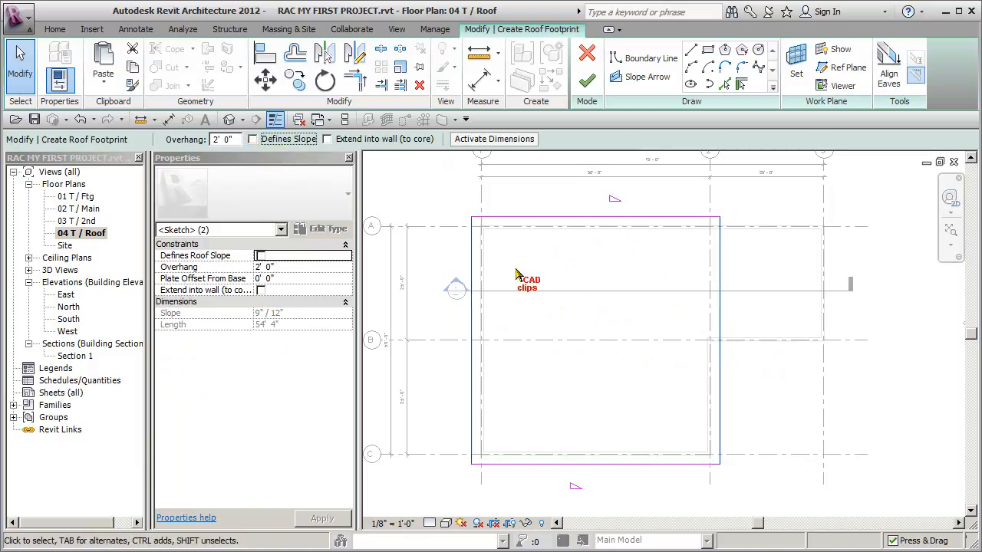
{"action": "left_click", "coordinate": [568, 273]}
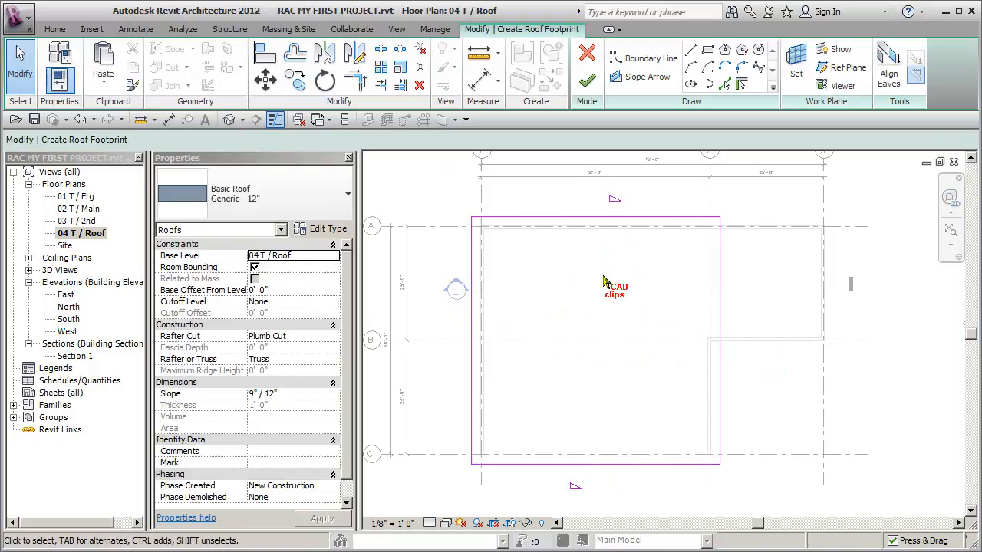
Step: Examine the roof's slope and the slope, overhang and plate offset properties of its grid A and C boundary lines
{"action": "left_click", "coordinate": [301, 392]}
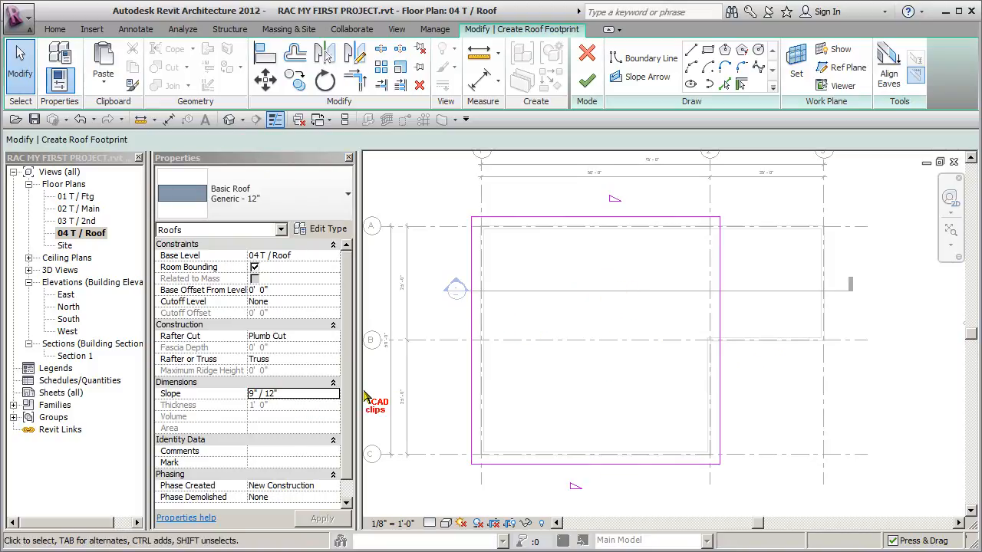
{"action": "left_click", "coordinate": [585, 218]}
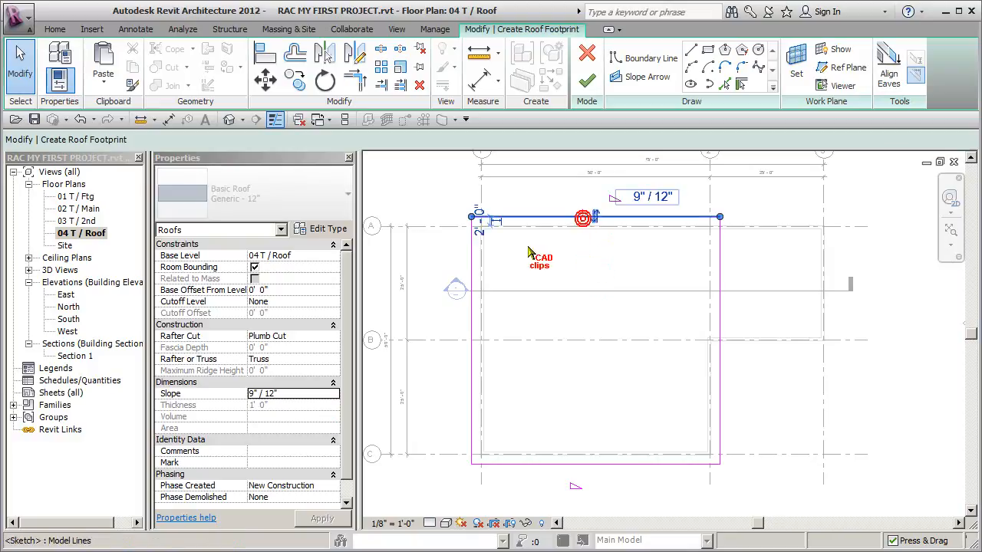
{"action": "left_click", "coordinate": [316, 315]}
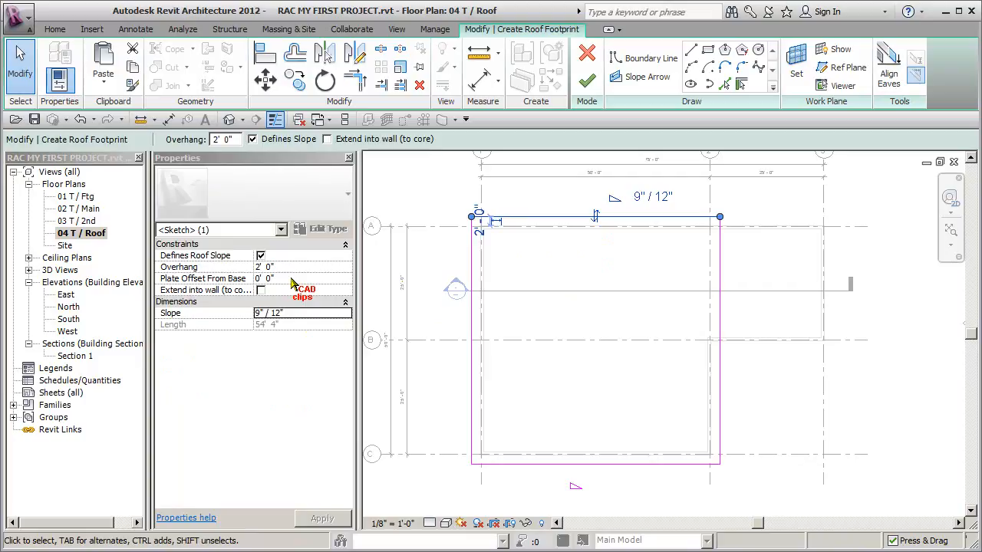
{"action": "left_click", "coordinate": [288, 279]}
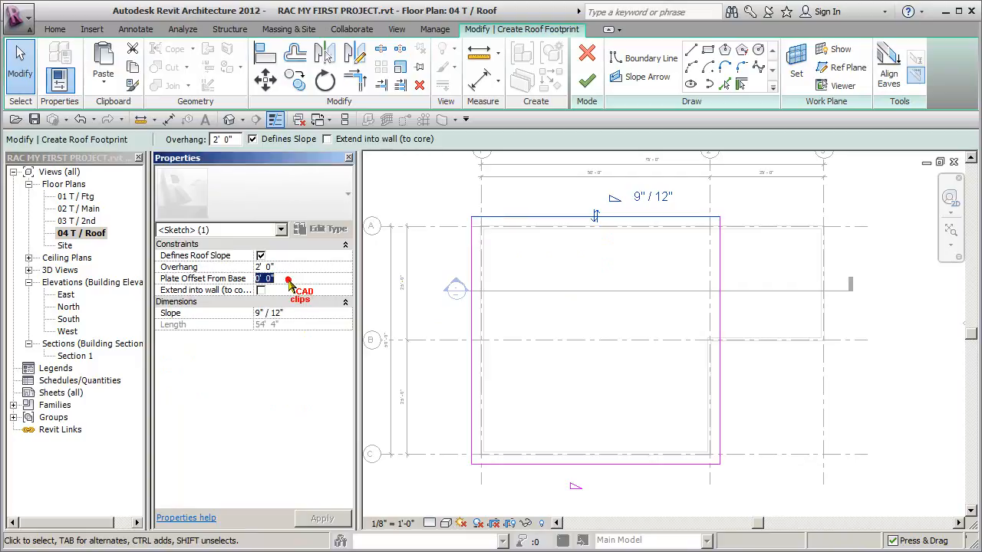
{"action": "left_click", "coordinate": [267, 267]}
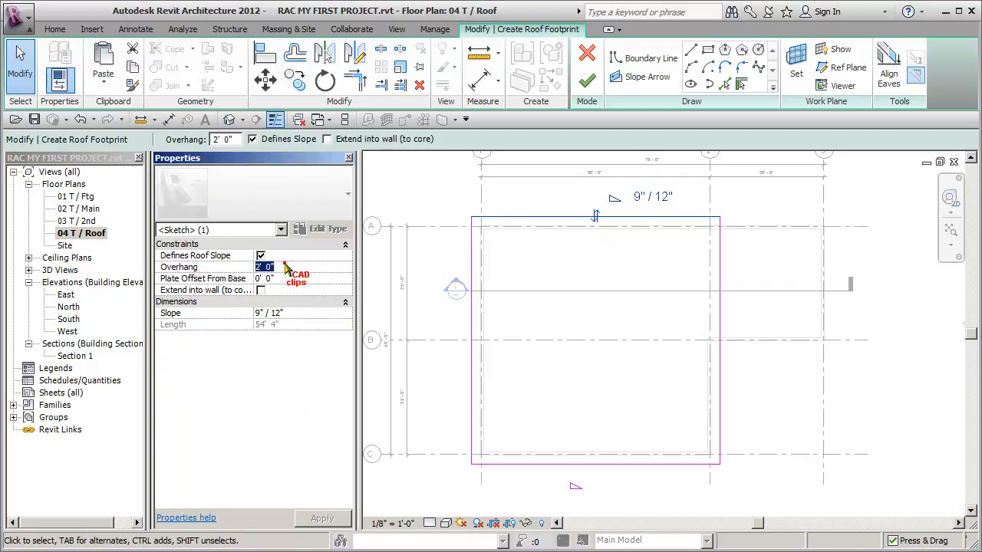
{"action": "left_click", "coordinate": [295, 313]}
{"action": "left_click", "coordinate": [549, 463]}
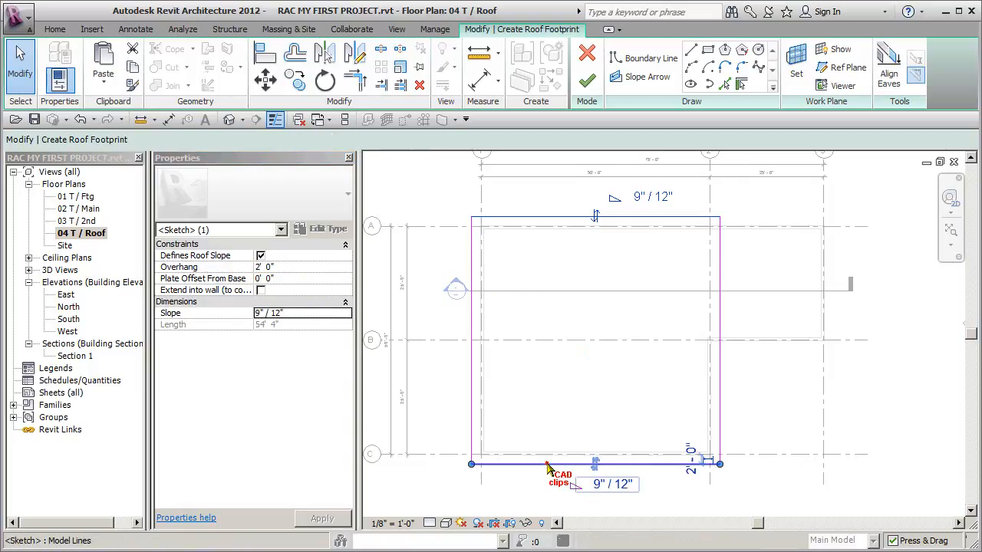
{"action": "key", "text": "Escape"}
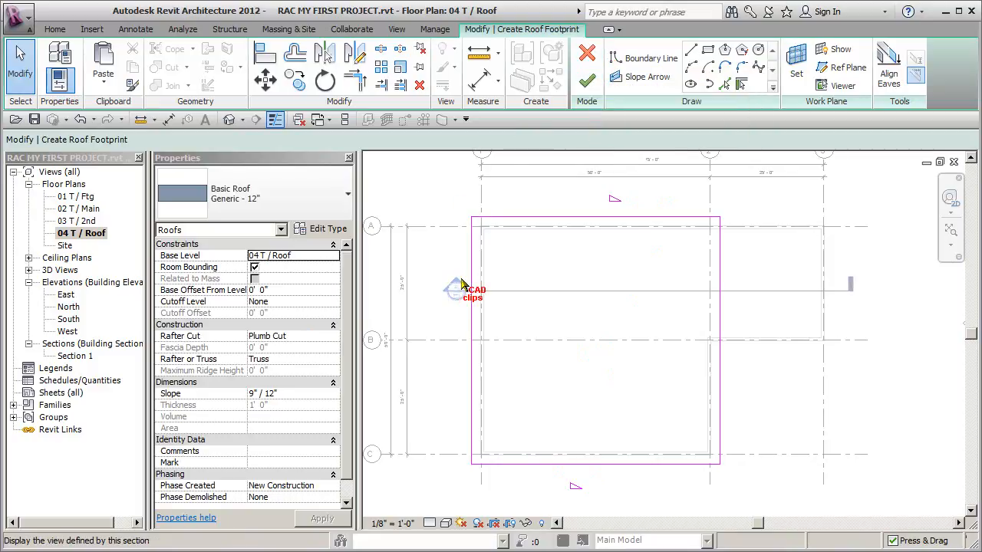
{"action": "left_click", "coordinate": [587, 218]}
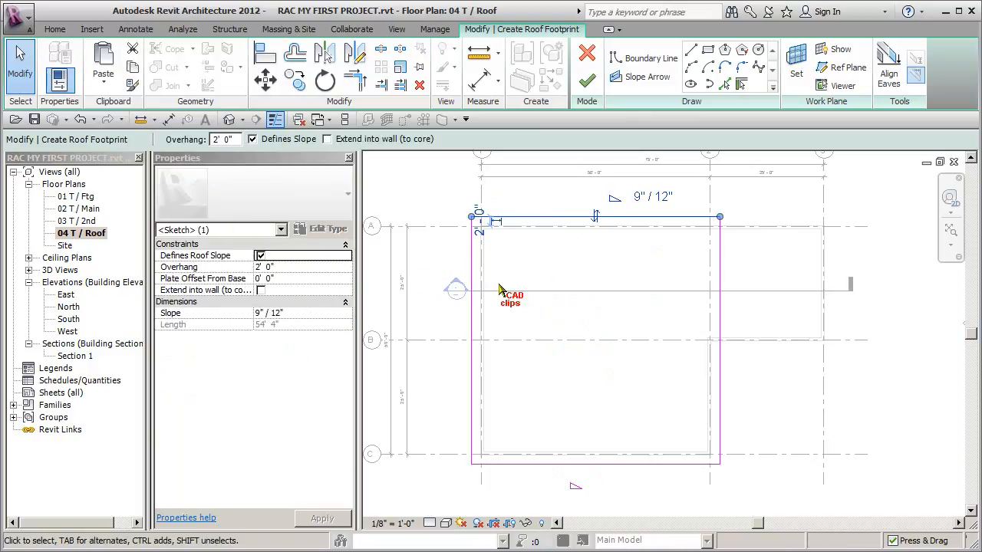
{"action": "left_click", "coordinate": [584, 264]}
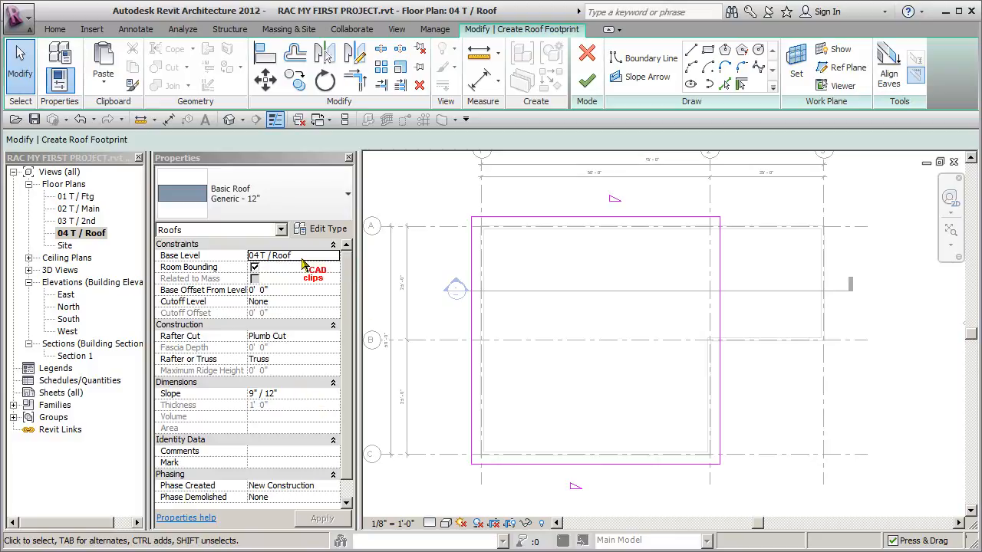
Step: Switch to the default 3D view, finish the roof sketch and inspect the resulting roof on the building
{"action": "left_click", "coordinate": [229, 120]}
{"action": "middle_click_drag", "start_coordinate": [758, 409], "coordinate": [738, 399], "text": "shift"}
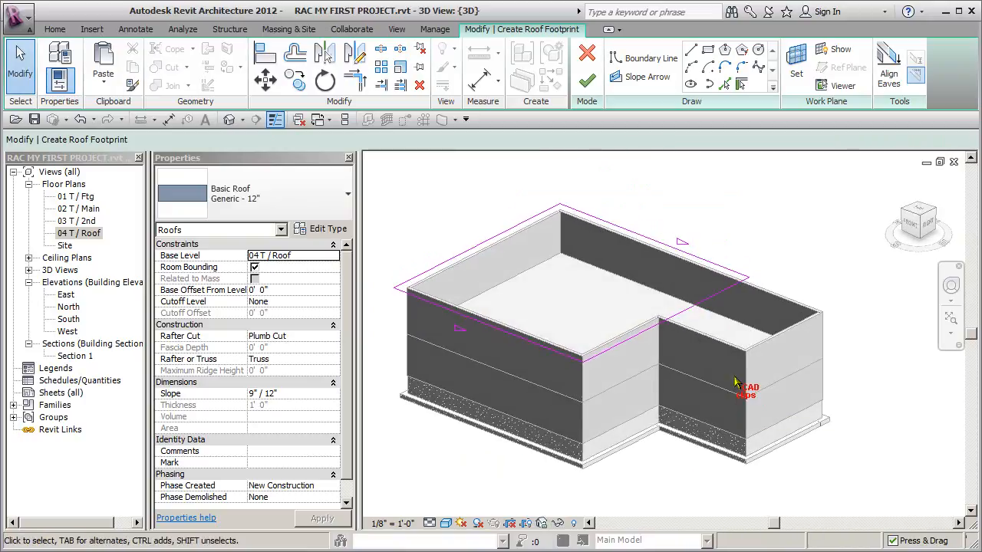
{"action": "left_click", "coordinate": [588, 84]}
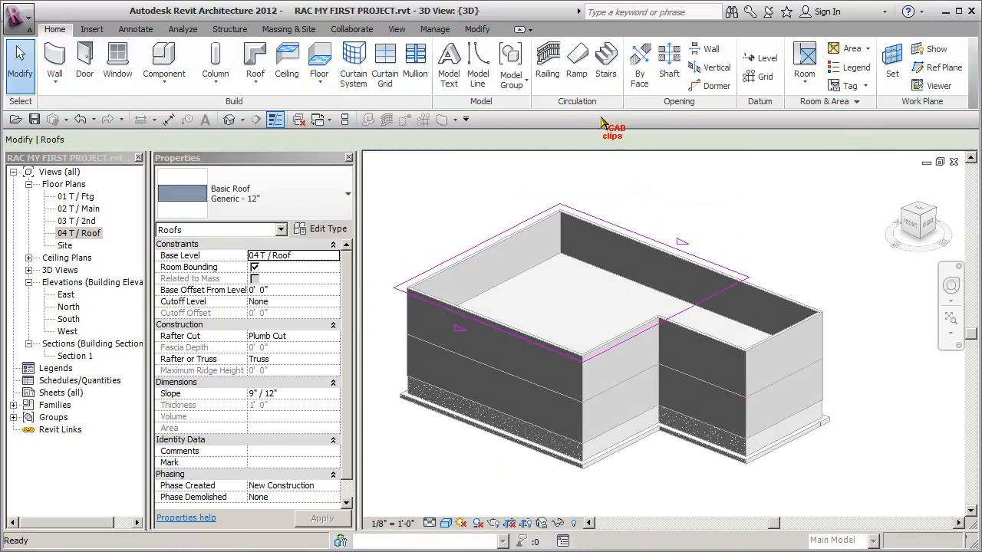
{"action": "left_click", "coordinate": [834, 249]}
{"action": "middle_click_drag", "start_coordinate": [857, 307], "coordinate": [770, 253], "text": "shift"}
Step: Edit the roof's footprint in the 04 T / Roof plan and sketch an inner rectangle about 25' wide across grid B
{"action": "left_click", "coordinate": [708, 256]}
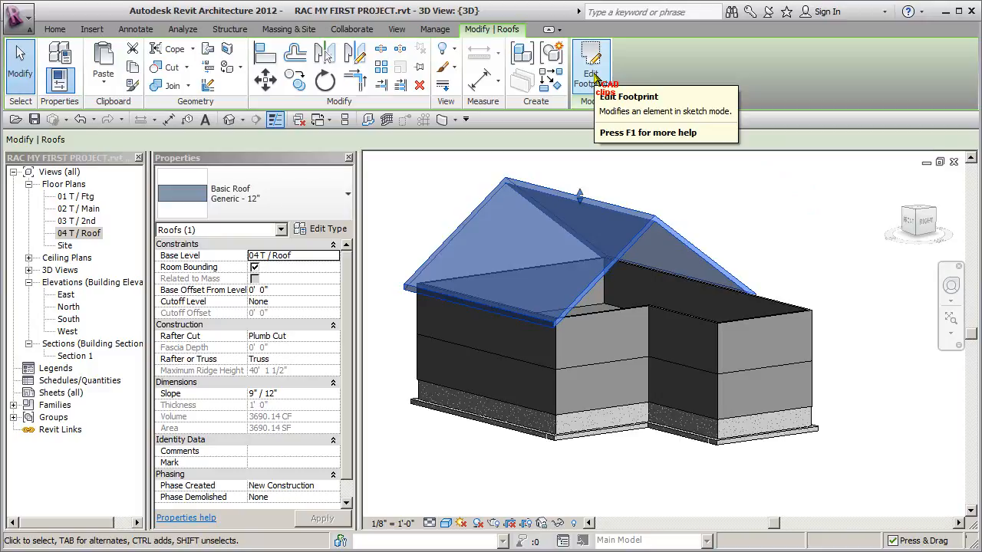
{"action": "left_click", "coordinate": [594, 74]}
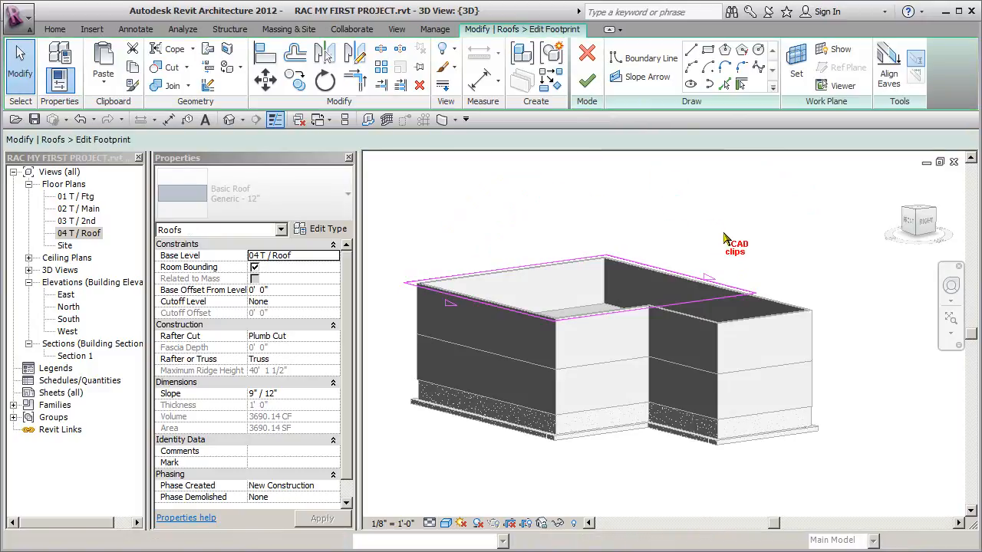
{"action": "mouse_move", "coordinate": [747, 276]}
{"action": "middle_mouse_down", "text": "shift"}
{"action": "mouse_move", "coordinate": [772, 324]}
{"action": "mouse_move", "coordinate": [593, 313]}
{"action": "middle_mouse_up", "text": "shift"}
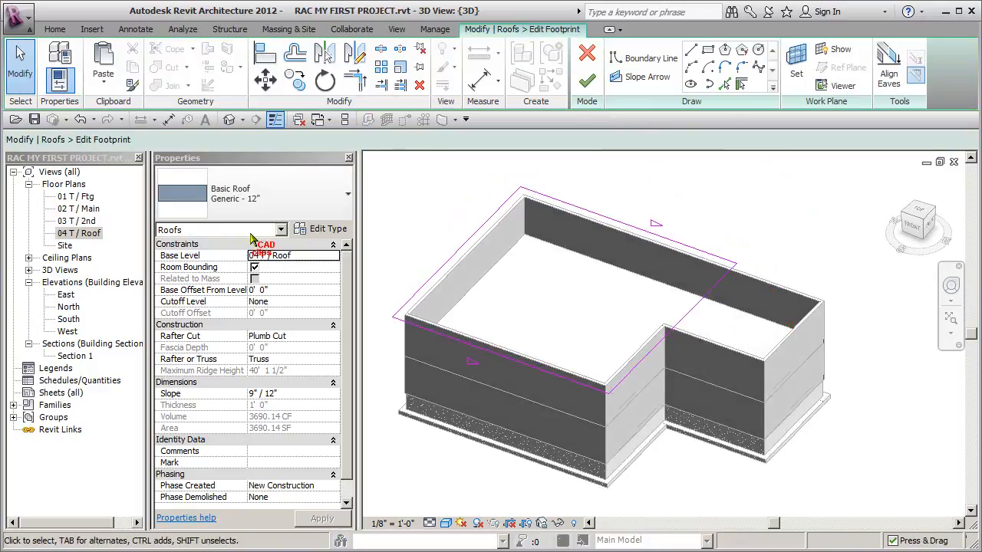
{"action": "double_click", "coordinate": [85, 233]}
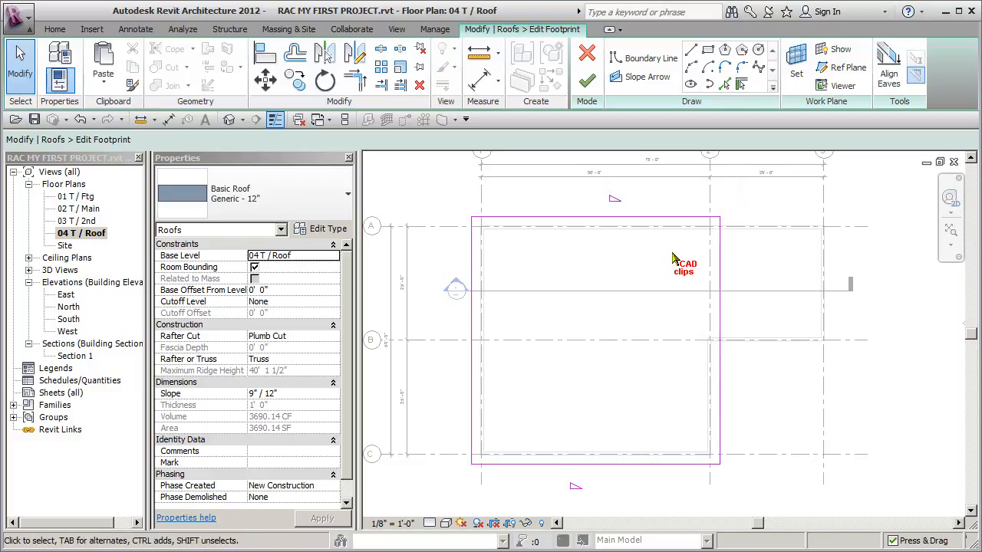
{"action": "left_click", "coordinate": [708, 49]}
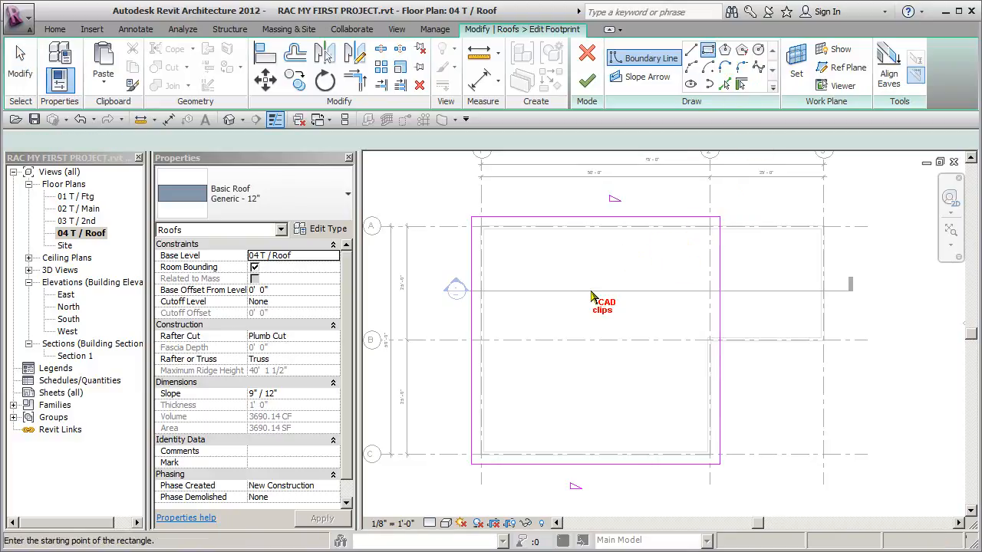
{"action": "left_click", "coordinate": [563, 272]}
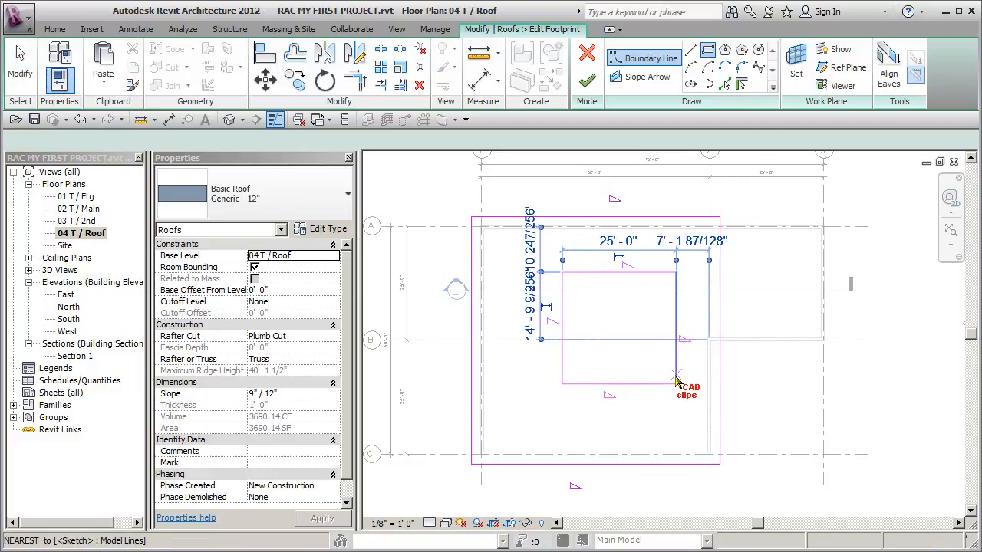
{"action": "left_click", "coordinate": [676, 381]}
{"action": "key", "text": "Escape"}
{"action": "key", "text": "Escape"}
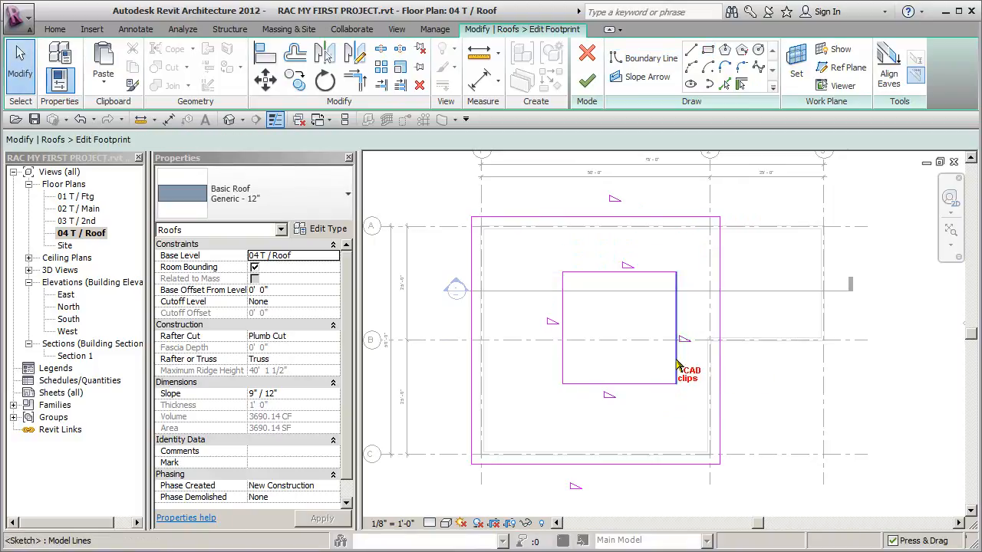
Step: Turn off Defines Slope for the four inner rectangle lines, then finish the roof sketch in the default 3D view
{"action": "mouse_move", "coordinate": [531, 414]}
{"action": "left_mouse_down"}
{"action": "mouse_move", "coordinate": [579, 393]}
{"action": "mouse_move", "coordinate": [683, 264]}
{"action": "left_mouse_up"}
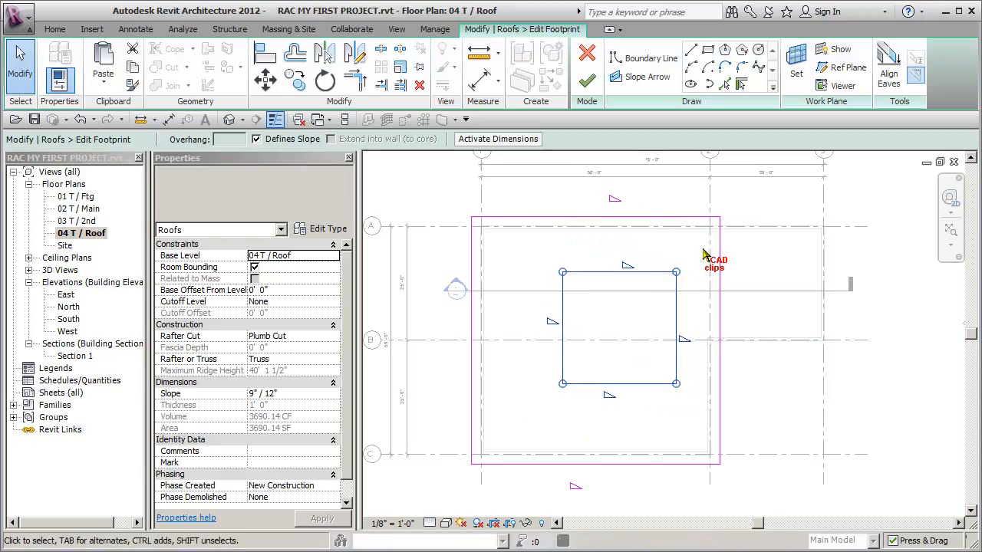
{"action": "left_click", "coordinate": [257, 139]}
{"action": "left_click", "coordinate": [750, 264]}
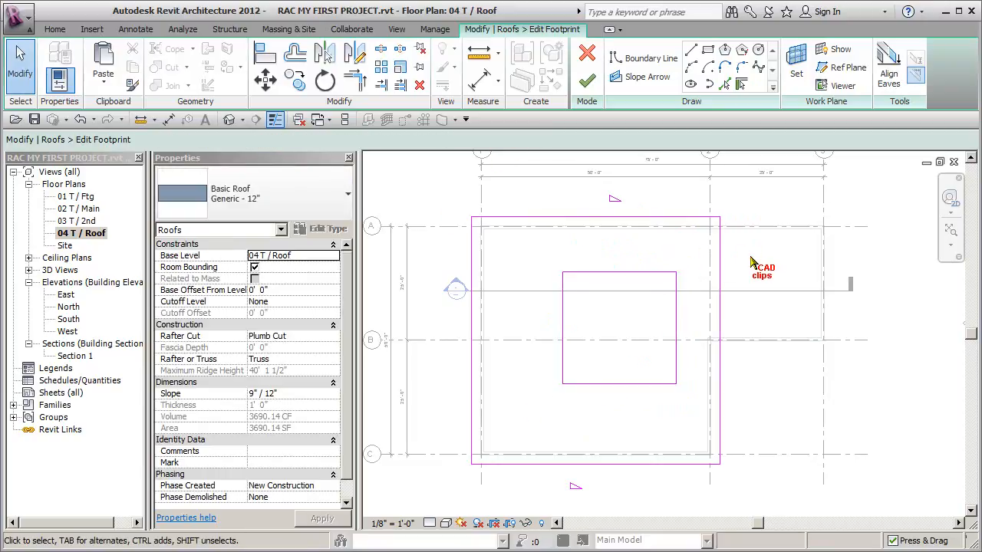
{"action": "left_click", "coordinate": [230, 119]}
{"action": "left_click", "coordinate": [587, 79]}
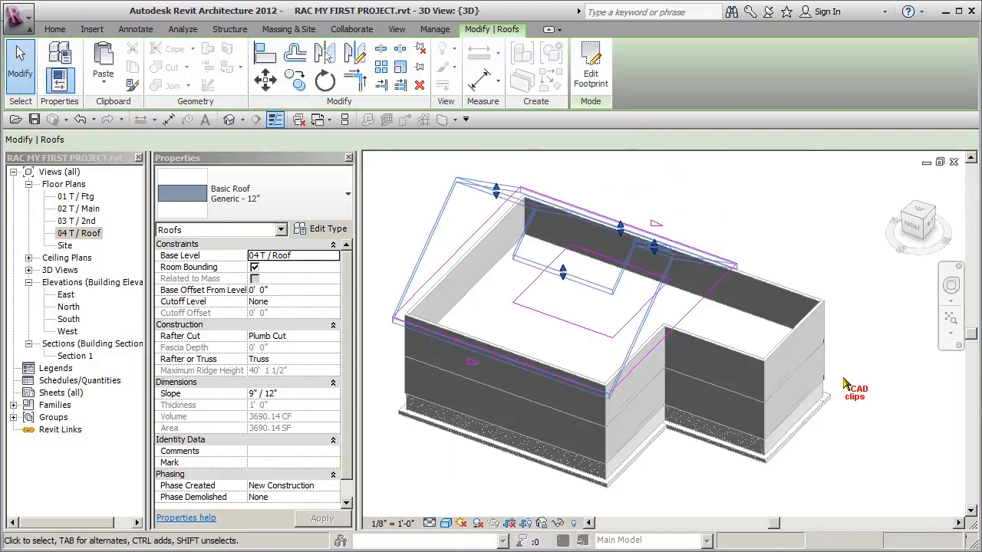
{"action": "left_click", "coordinate": [858, 414]}
{"action": "middle_click_drag", "start_coordinate": [873, 421], "coordinate": [809, 444], "text": "shift"}
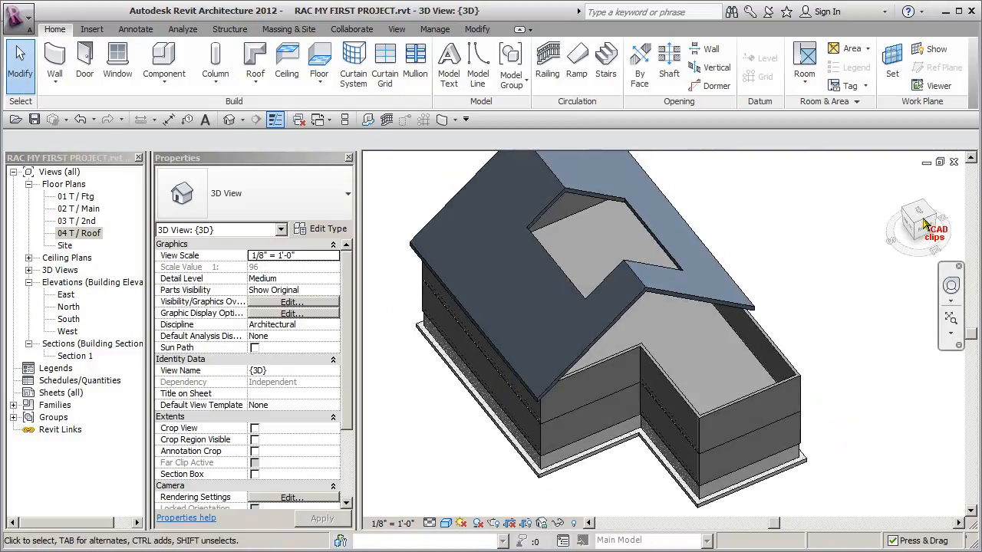
Step: Examine the roof opening from the top, right and back orientations of the 3D view
{"action": "left_click", "coordinate": [923, 219]}
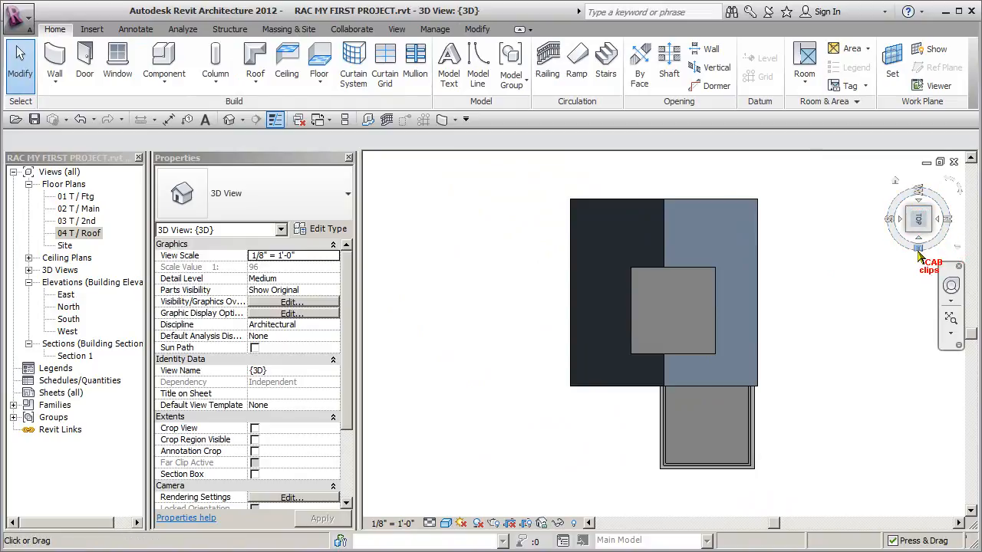
{"action": "left_click_drag", "start_coordinate": [925, 250], "coordinate": [912, 250]}
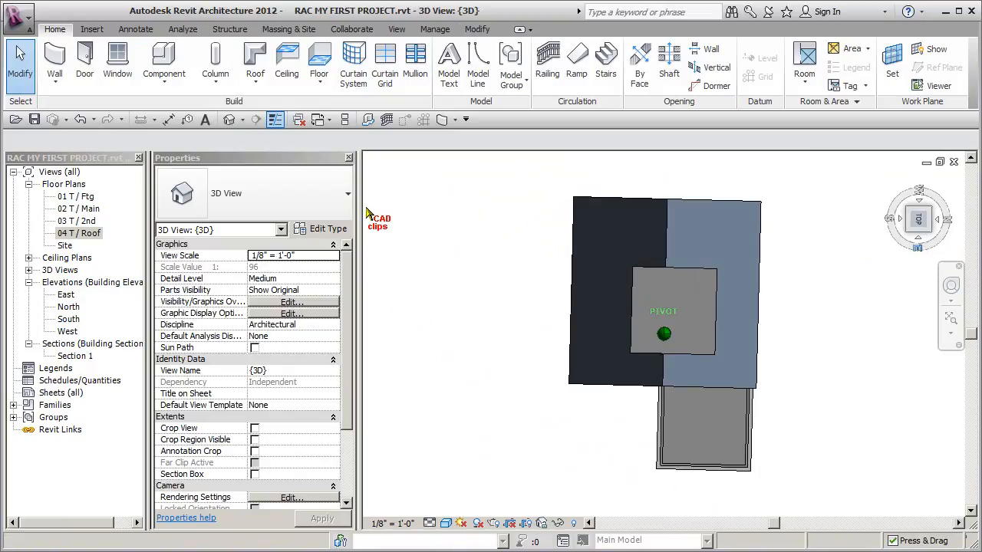
{"action": "left_click", "coordinate": [917, 253]}
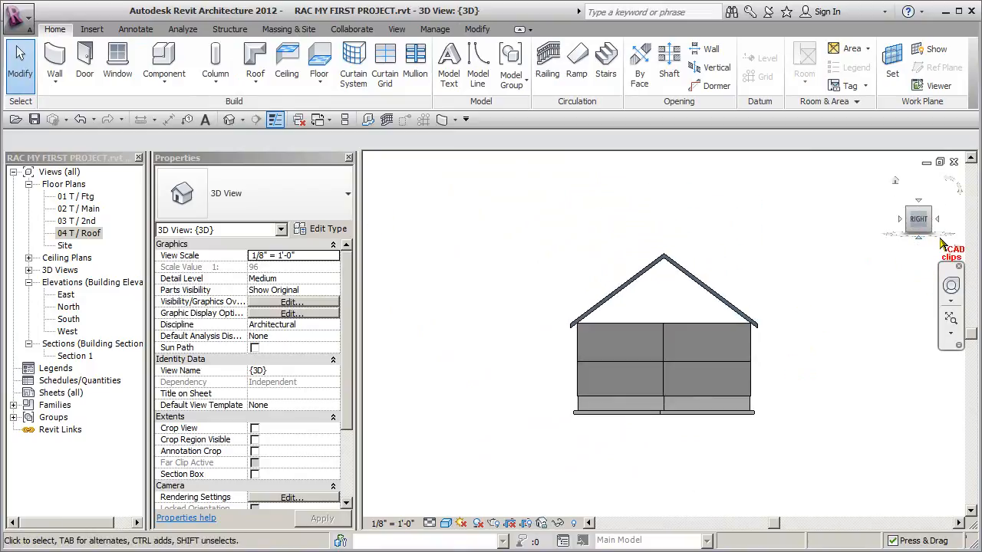
{"action": "left_click", "coordinate": [919, 204]}
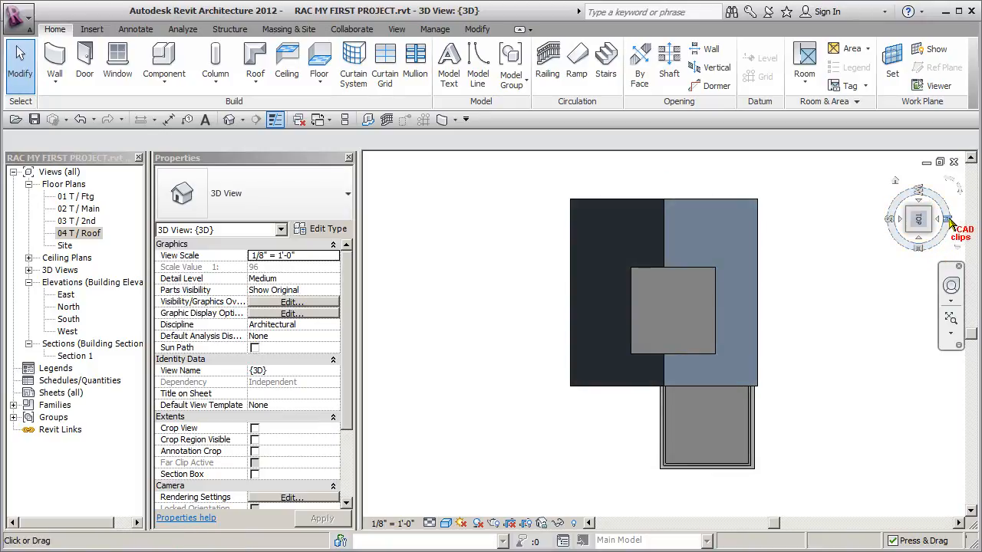
{"action": "left_click", "coordinate": [919, 203]}
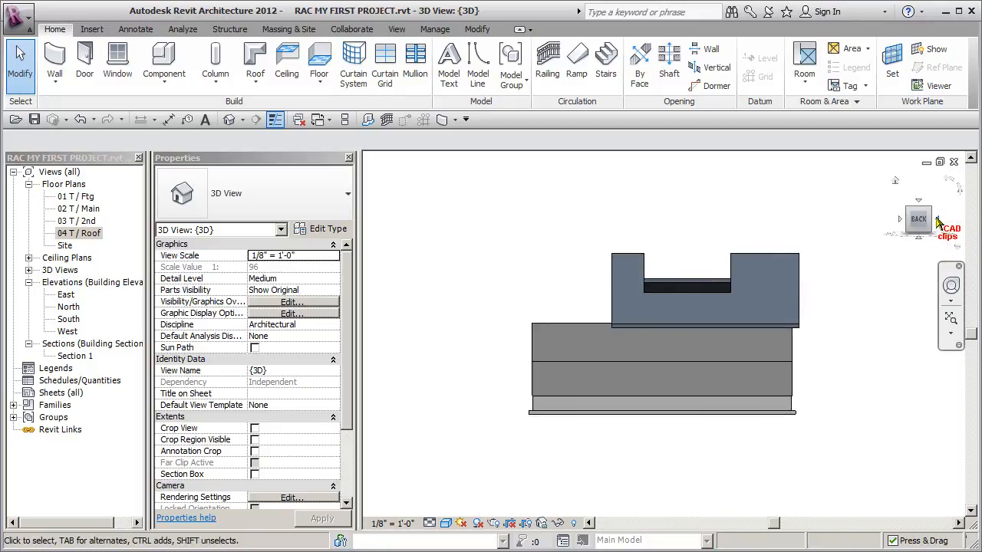
{"action": "left_click", "coordinate": [919, 204]}
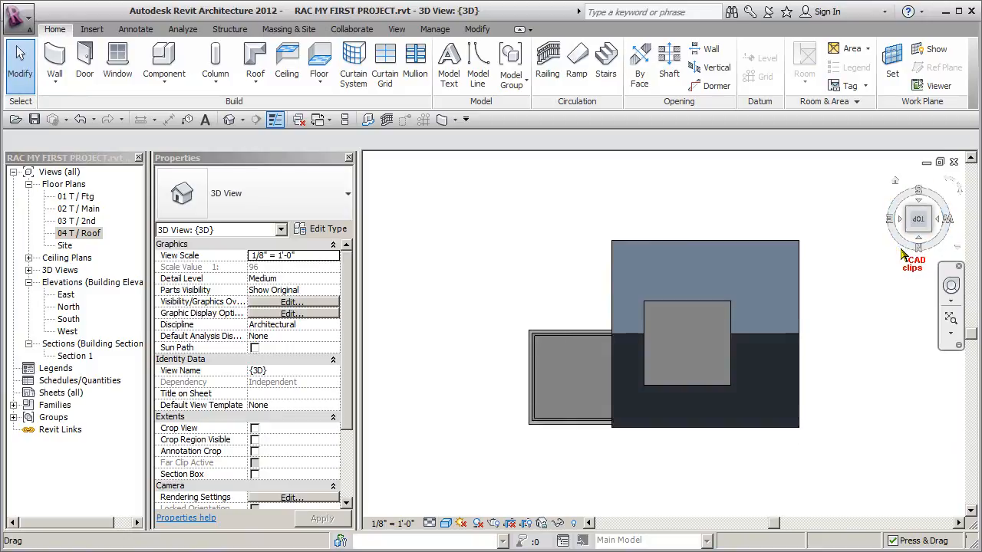
Step: Edit the roof's footprint, delete the four inner rectangle lines and finish the sketch
{"action": "left_click", "coordinate": [729, 330]}
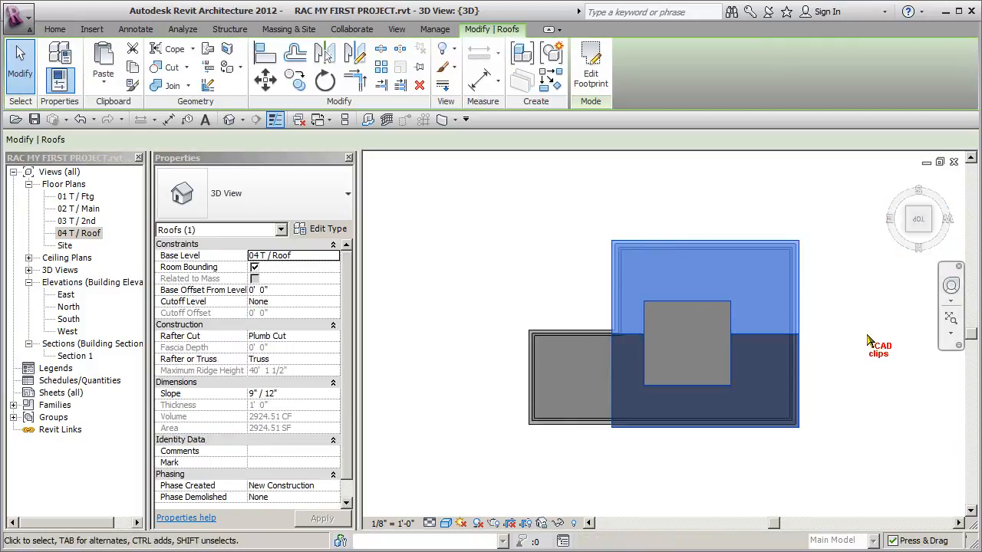
{"action": "left_click", "coordinate": [592, 74]}
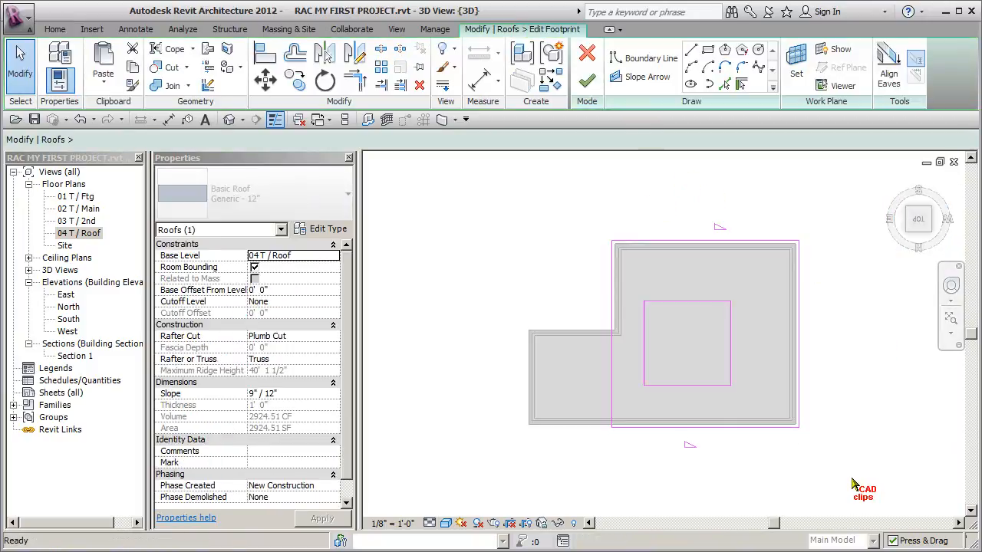
{"action": "left_click_drag", "start_coordinate": [631, 402], "coordinate": [760, 301]}
{"action": "key", "text": "Delete"}
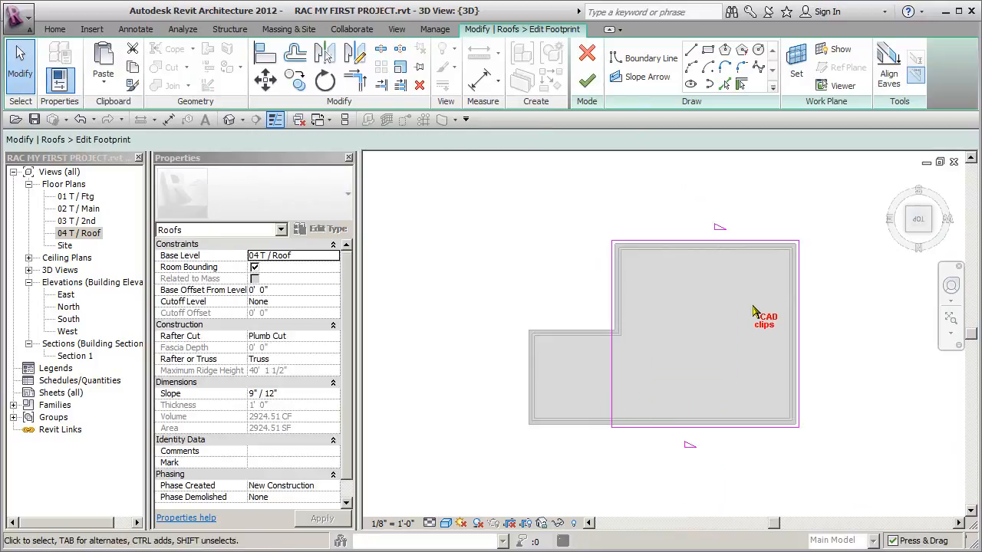
{"action": "left_click", "coordinate": [589, 86]}
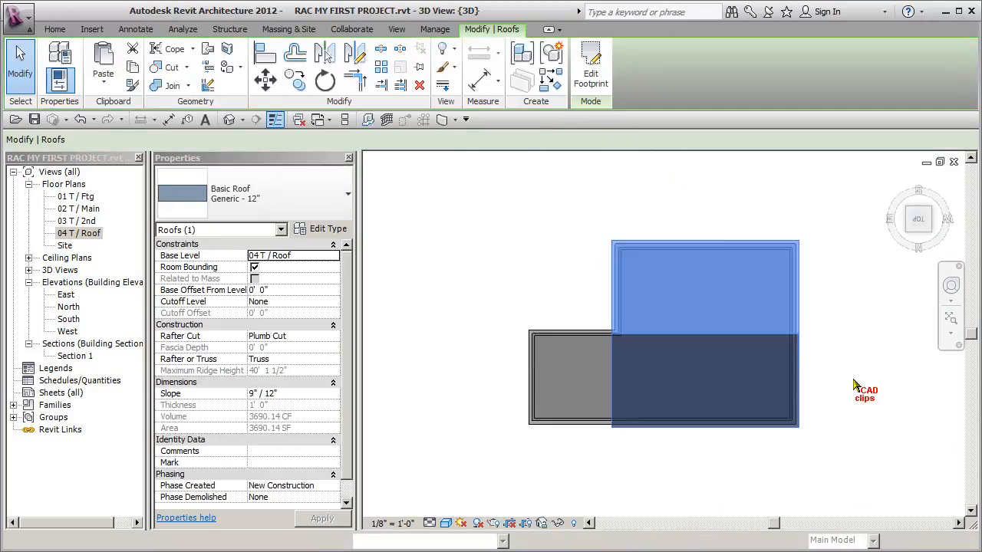
{"action": "left_click", "coordinate": [943, 418]}
Step: Examine the type properties and the structure layer thickness of the roof's Generic - 12" type
{"action": "middle_click_drag", "start_coordinate": [572, 425], "coordinate": [787, 221], "text": "shift"}
{"action": "scroll", "coordinate": [748, 392], "scroll_direction": "up", "scroll_amount": 5}
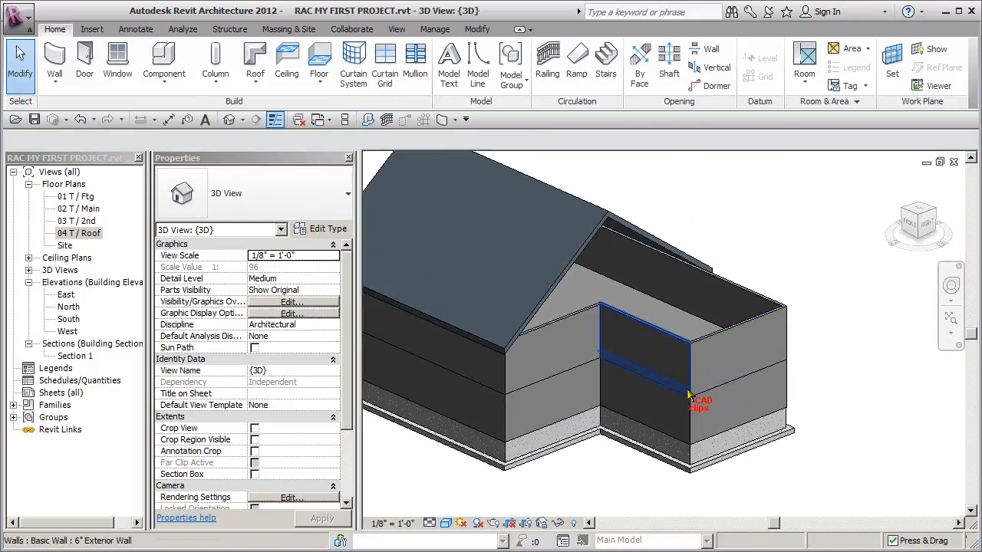
{"action": "middle_click_drag", "start_coordinate": [782, 384], "coordinate": [843, 374]}
{"action": "scroll", "coordinate": [865, 412], "scroll_direction": "down", "scroll_amount": 1}
{"action": "left_click", "coordinate": [736, 242]}
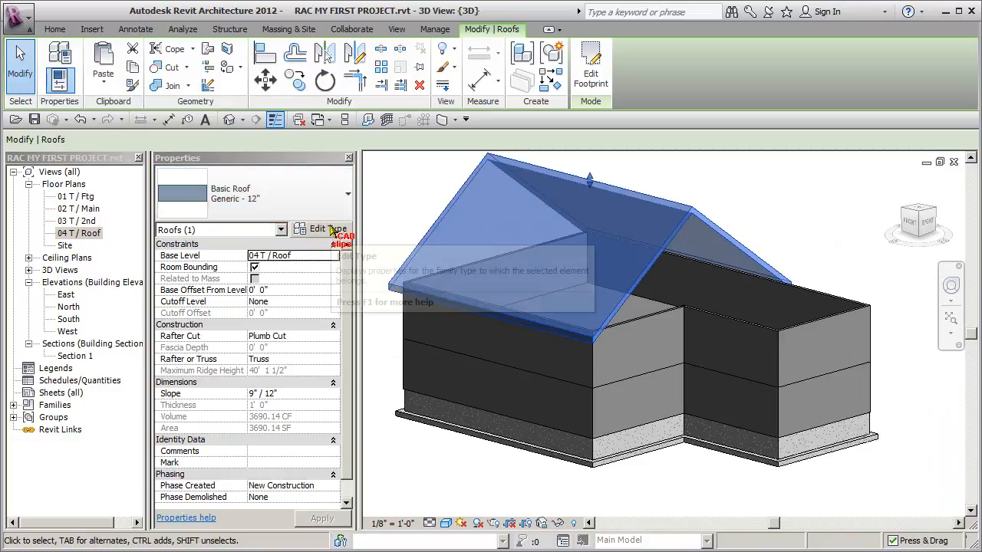
{"action": "left_click", "coordinate": [333, 230]}
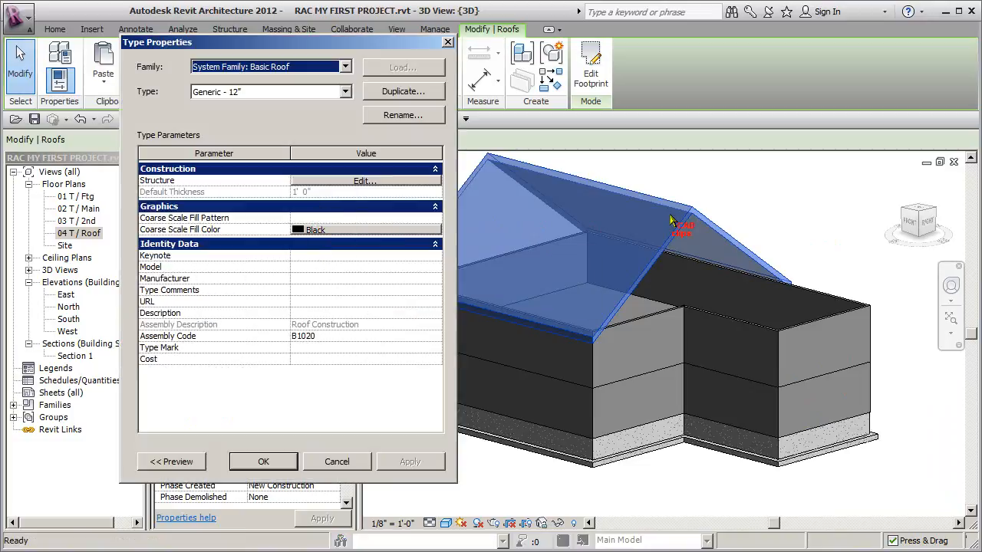
{"action": "left_click", "coordinate": [362, 181]}
{"action": "left_click", "coordinate": [331, 184]}
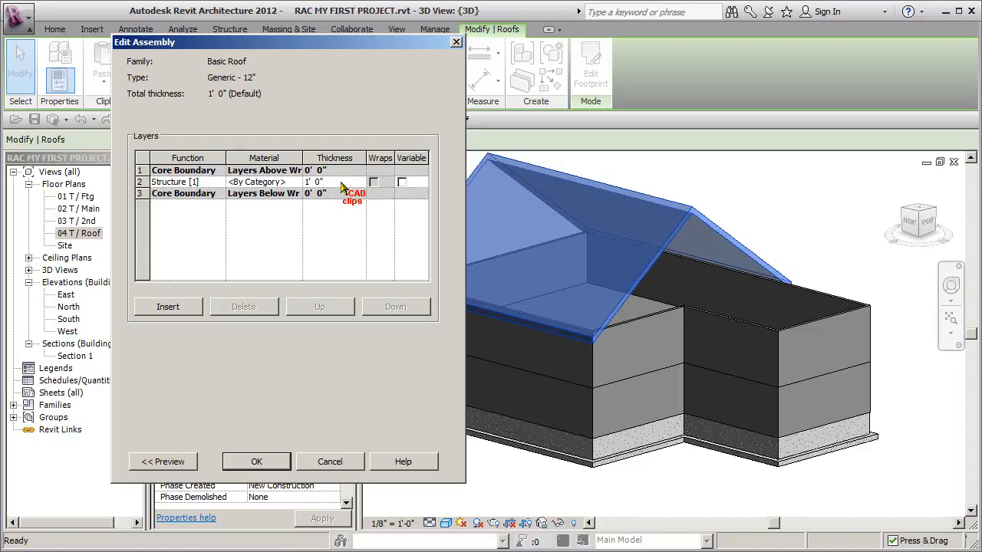
{"action": "left_click", "coordinate": [255, 461]}
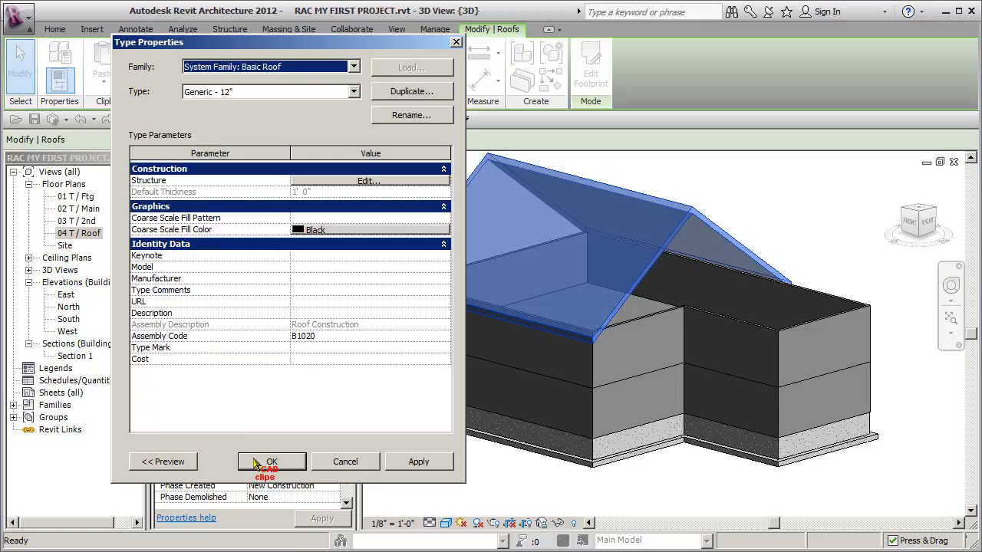
{"action": "left_click", "coordinate": [291, 462]}
{"action": "key", "text": "Escape"}
Step: Inspect the gable ends between the exterior walls and the roof from both sides of the building
{"action": "middle_click_drag", "start_coordinate": [727, 326], "coordinate": [690, 382], "text": "shift"}
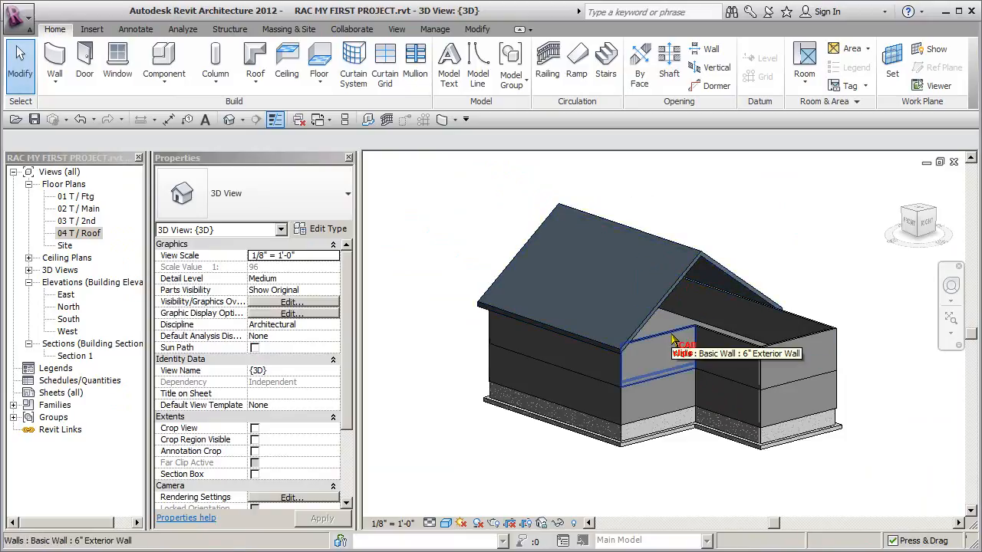
{"action": "middle_click_drag", "start_coordinate": [513, 394], "coordinate": [709, 424], "text": "shift"}
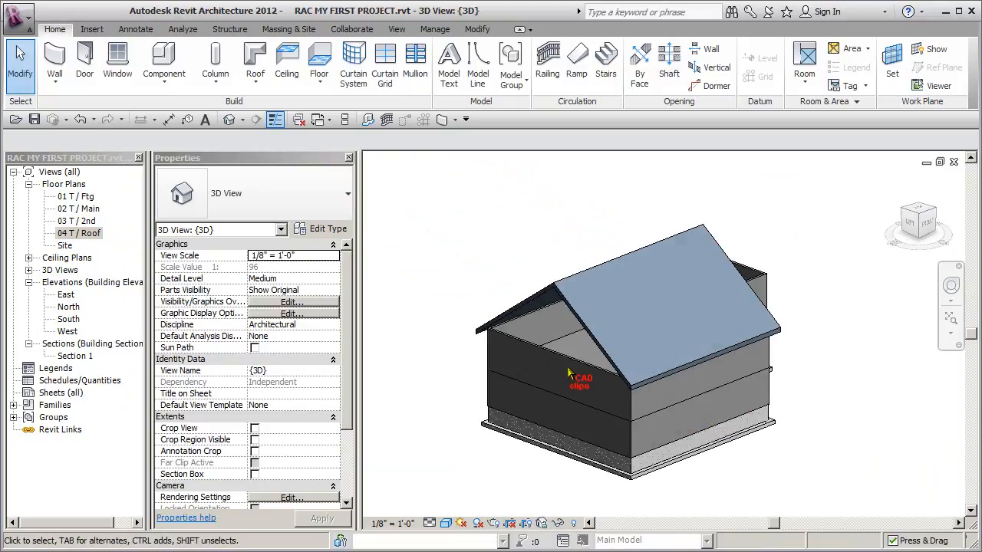
{"action": "middle_click_drag", "start_coordinate": [801, 438], "coordinate": [614, 359], "text": "shift"}
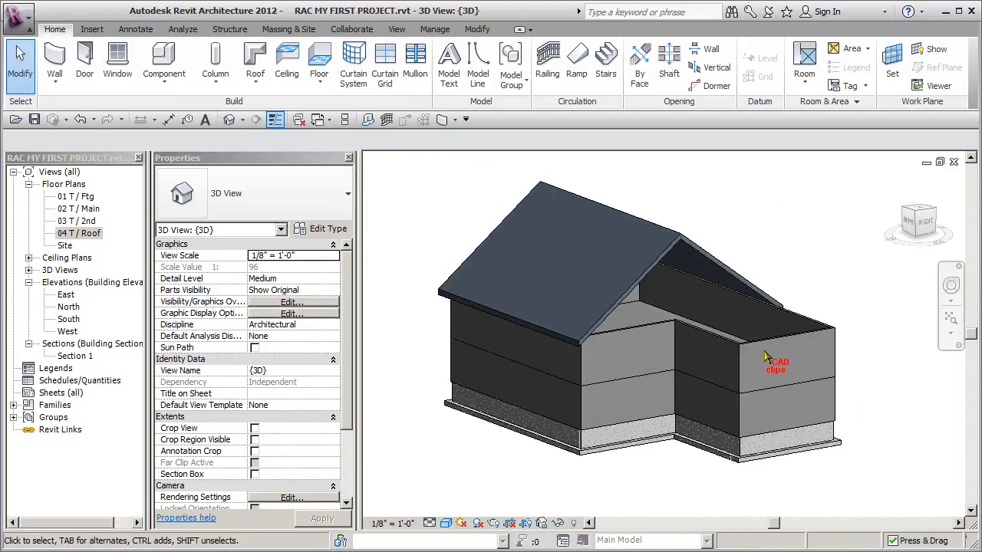